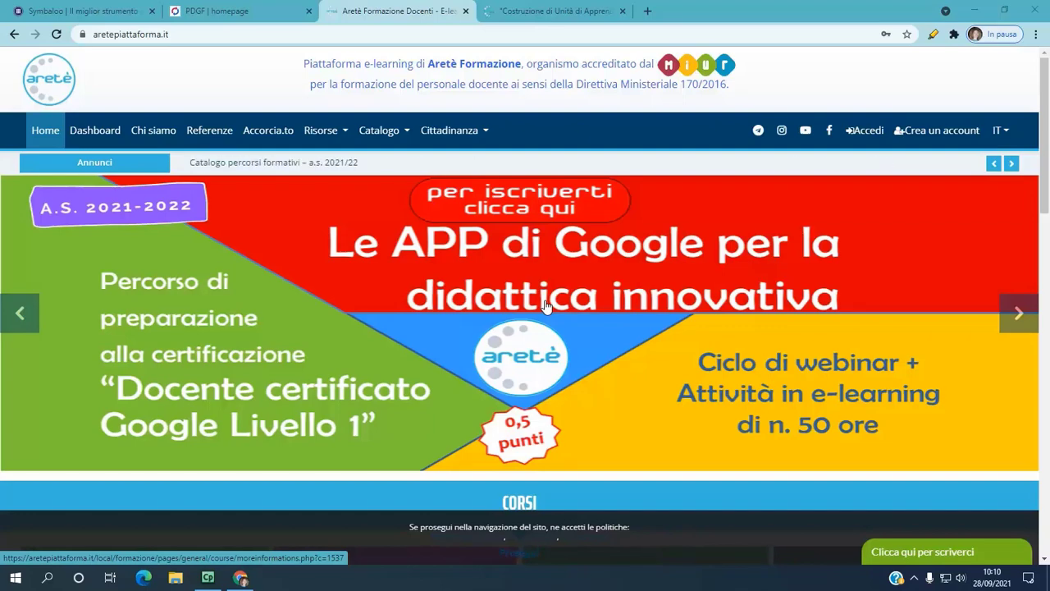
# - Scroll the Aretè home page past the banner to the CORSI course carousel
pyautogui.scroll(-5, 545, 305)
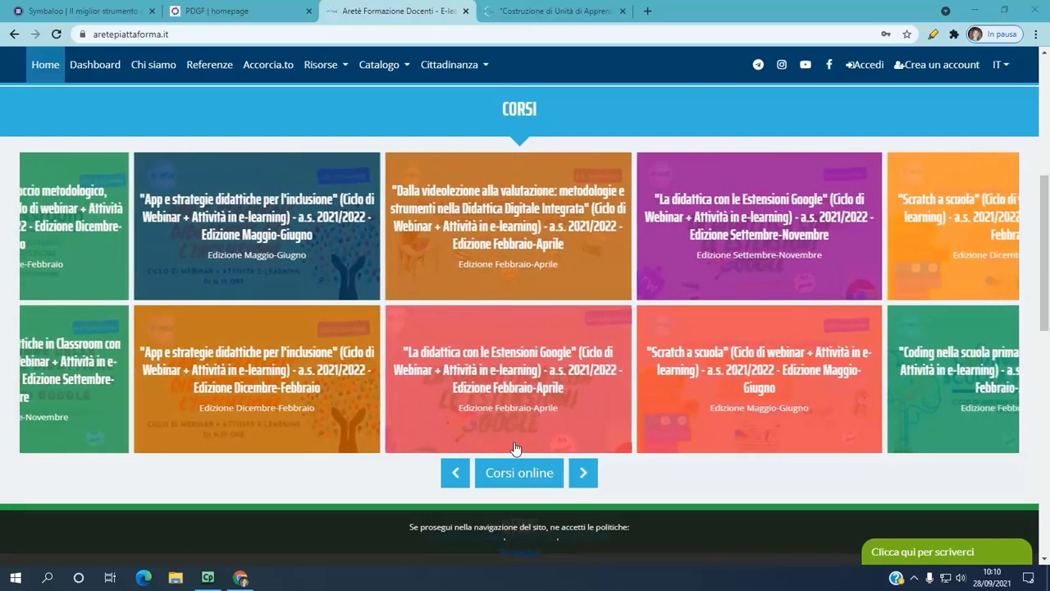
# - From the online courses list, open the Educazione Civica (I ciclo) December–February webinar course
pyautogui.click(515, 474)
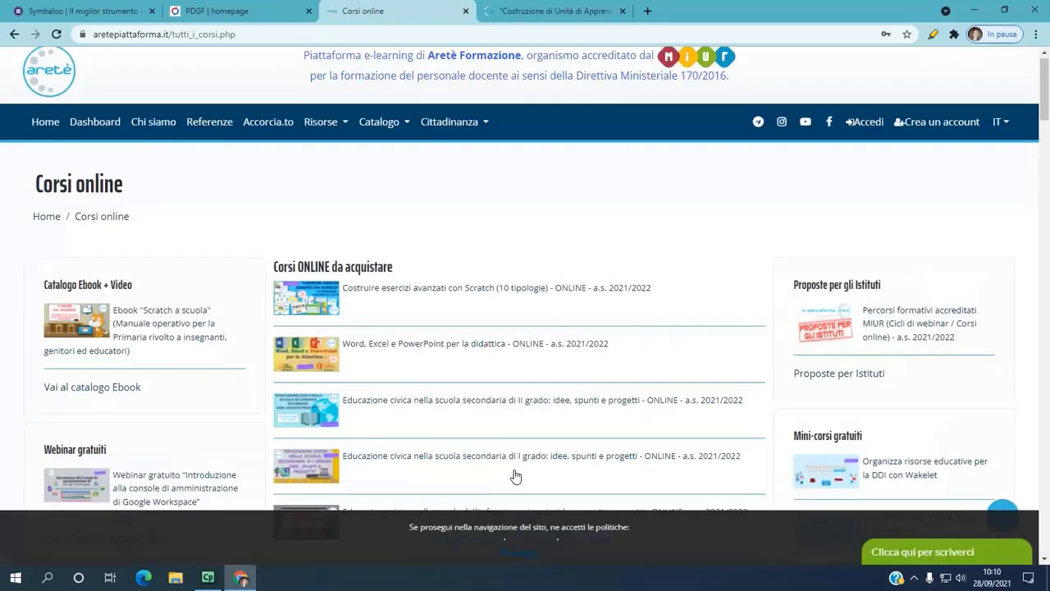
pyautogui.scroll(-3, 515, 476)
pyautogui.scroll(-2, 515, 476)
pyautogui.scroll(-1, 515, 475)
pyautogui.scroll(-1, 515, 476)
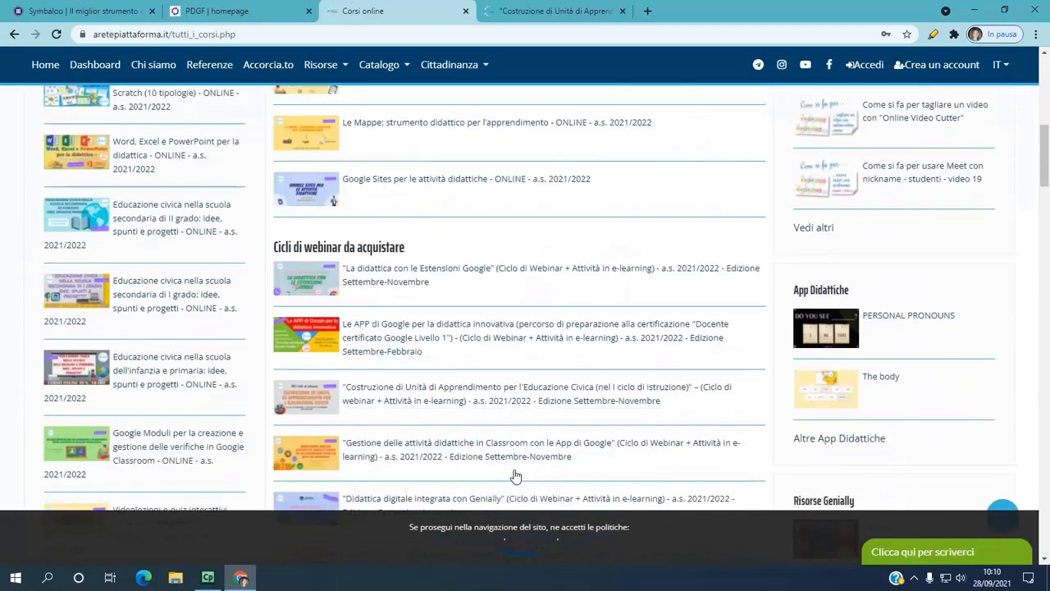
pyautogui.scroll(-1, 515, 476)
pyautogui.scroll(-2, 515, 476)
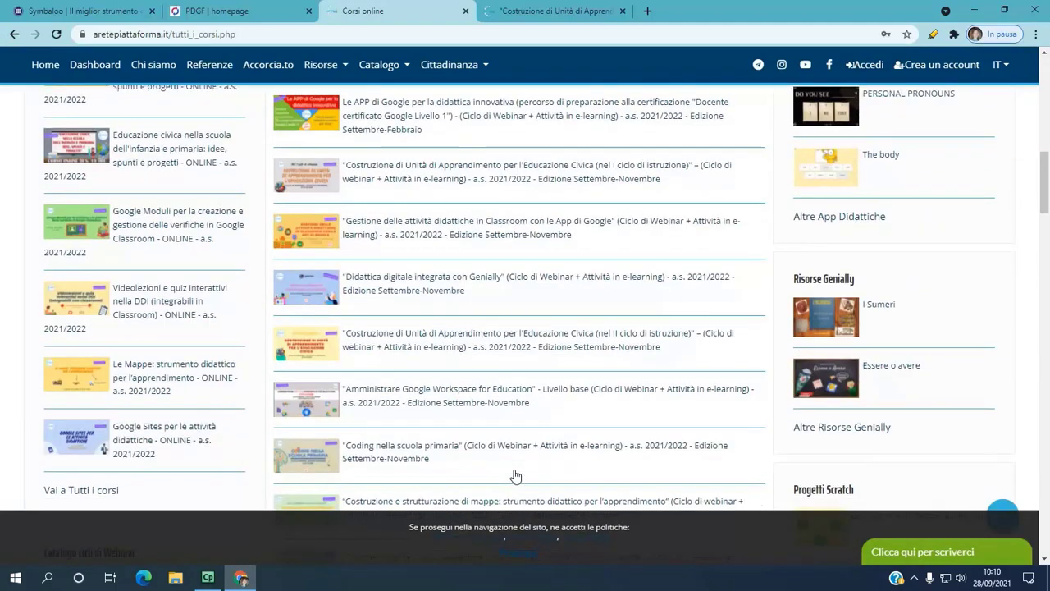
pyautogui.scroll(-1, 515, 476)
pyautogui.scroll(-1, 515, 476)
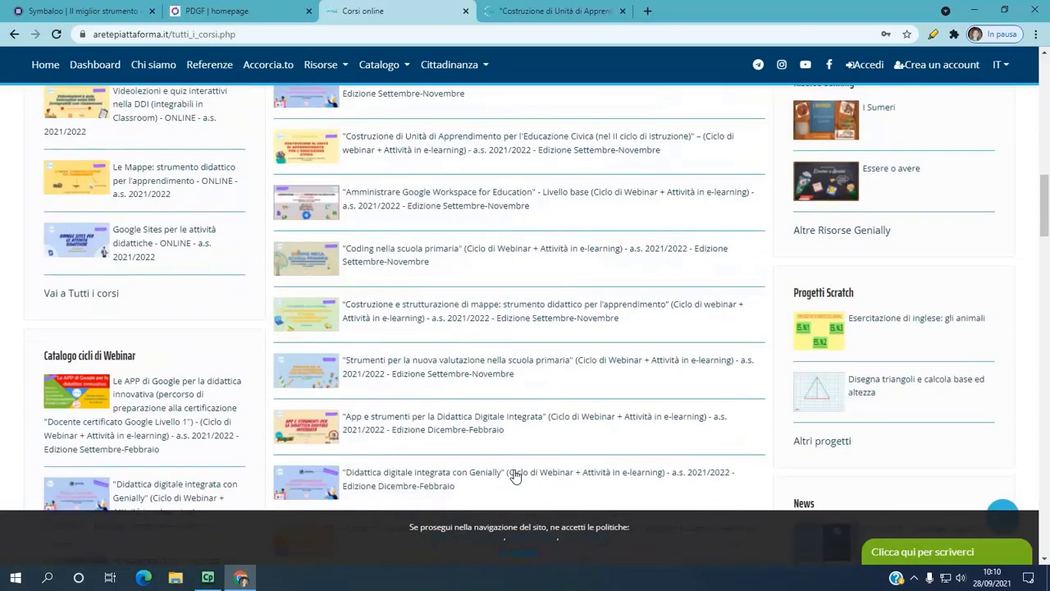
pyautogui.scroll(-2, 515, 476)
pyautogui.scroll(-1, 515, 476)
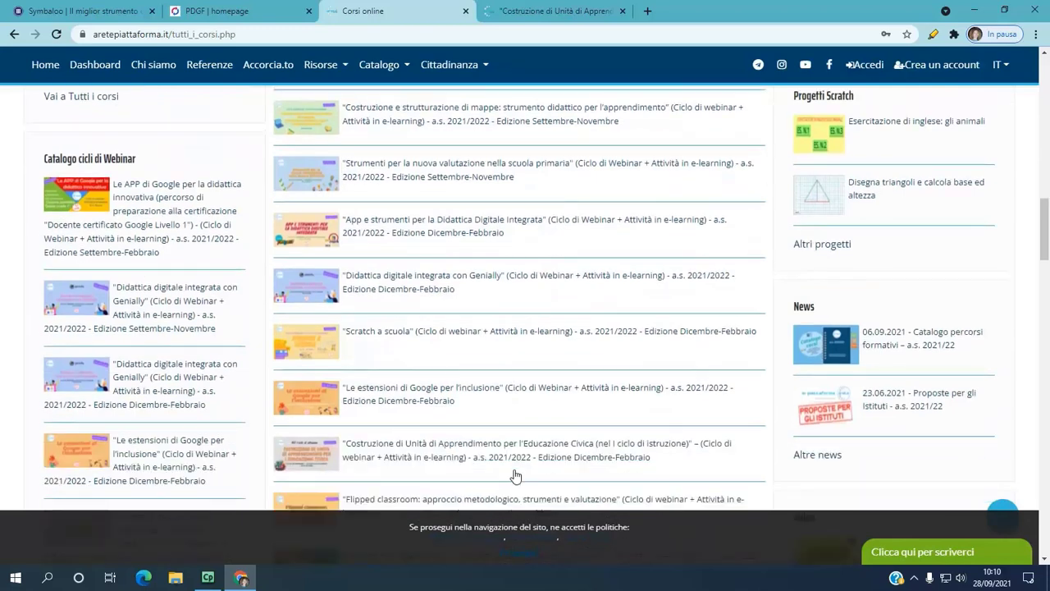
pyautogui.scroll(-2, 515, 476)
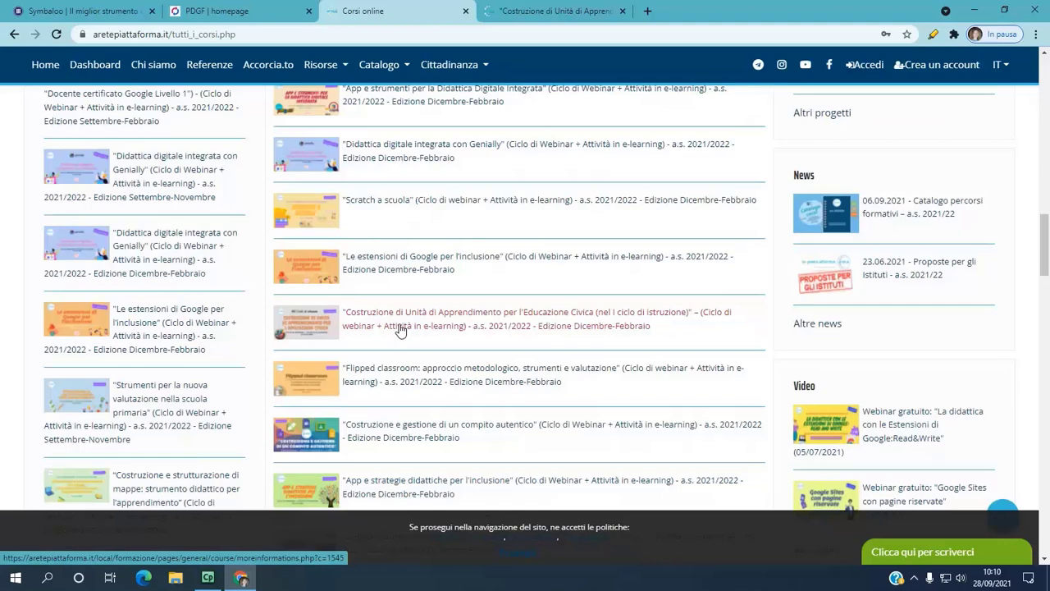
pyautogui.click(400, 330)
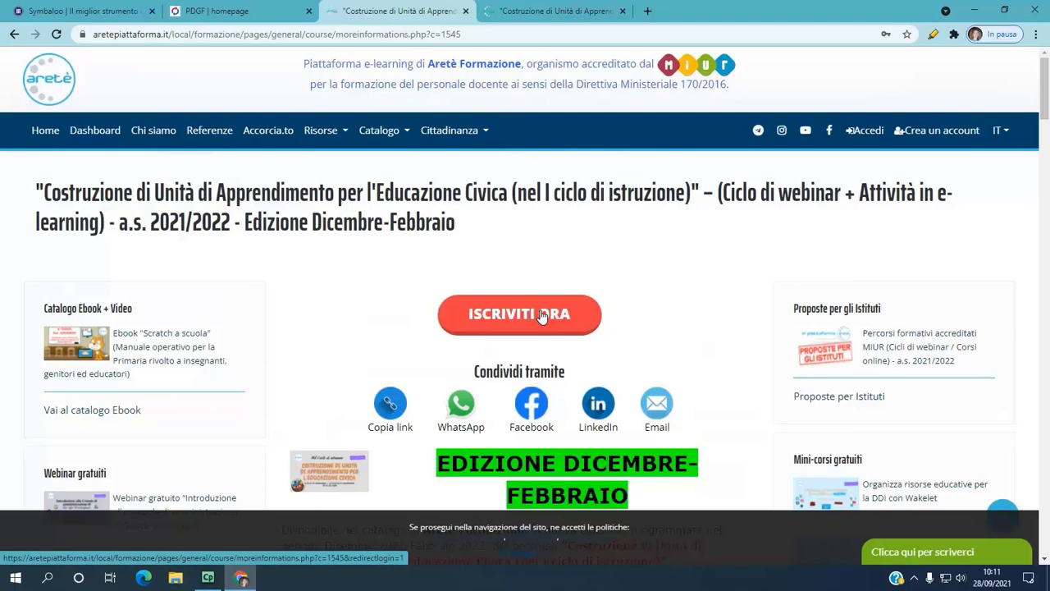
pyautogui.scroll(-3, 541, 317)
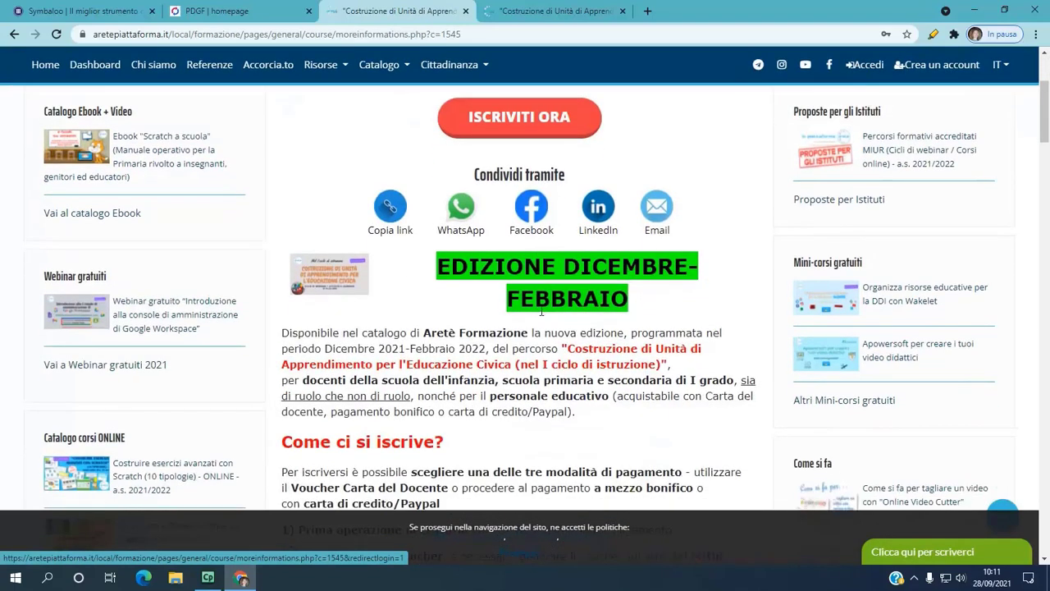
pyautogui.scroll(-2, 541, 313)
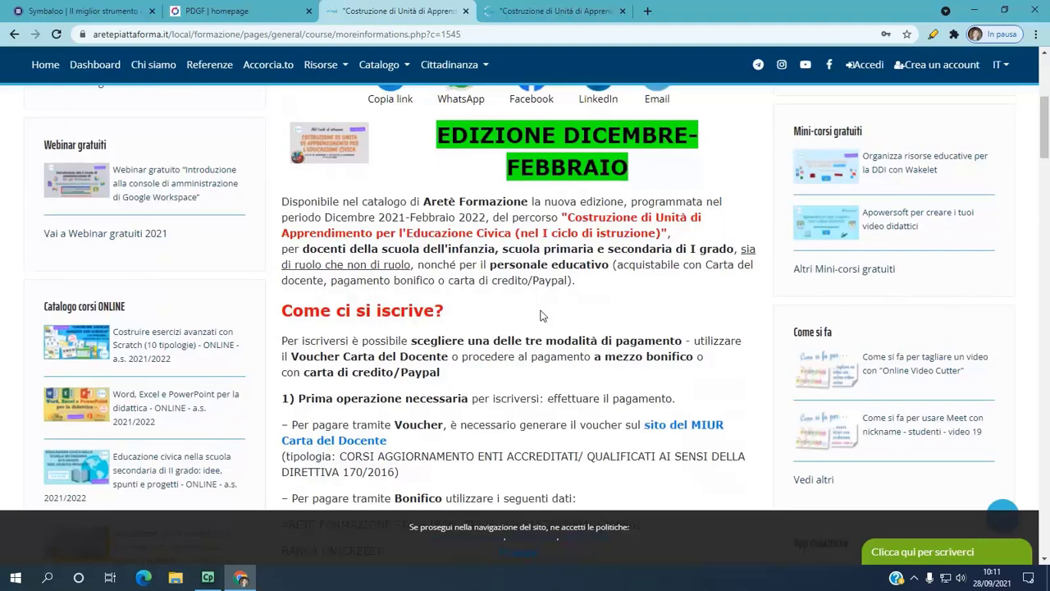
pyautogui.scroll(2, 540, 316)
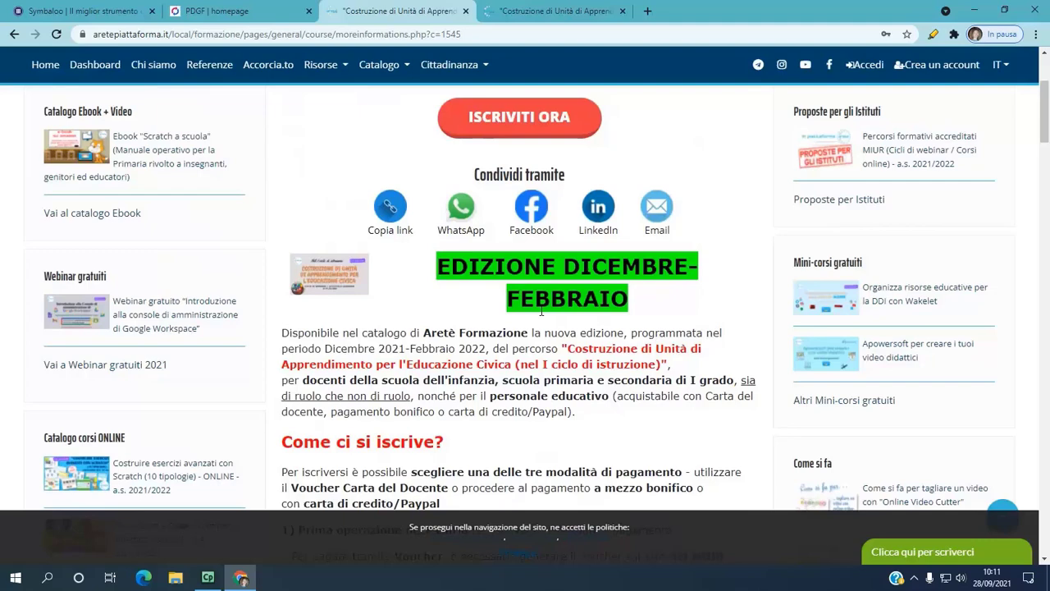
pyautogui.scroll(-3, 541, 312)
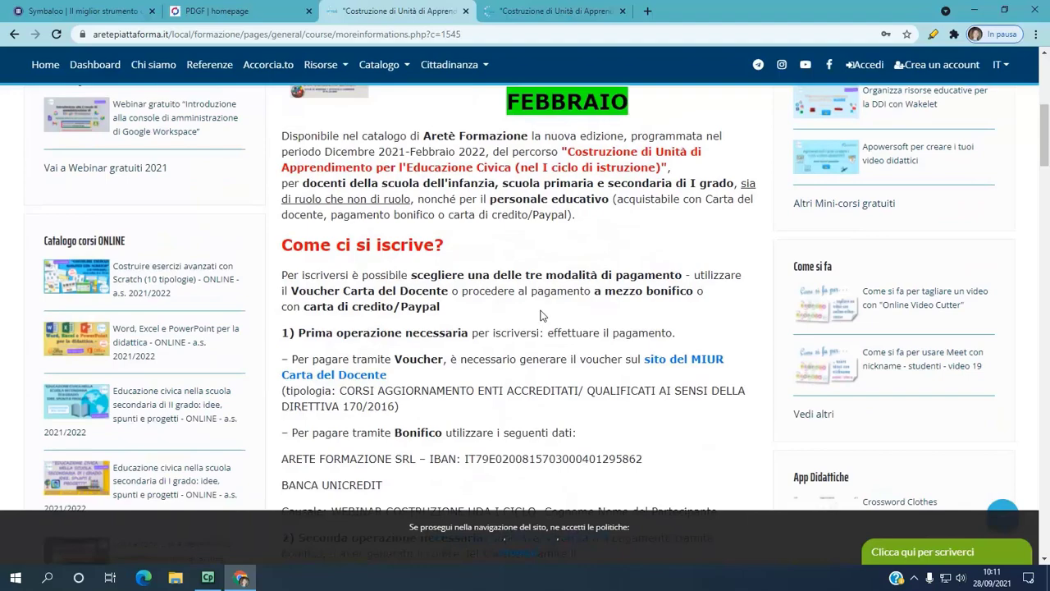
pyautogui.scroll(1, 541, 314)
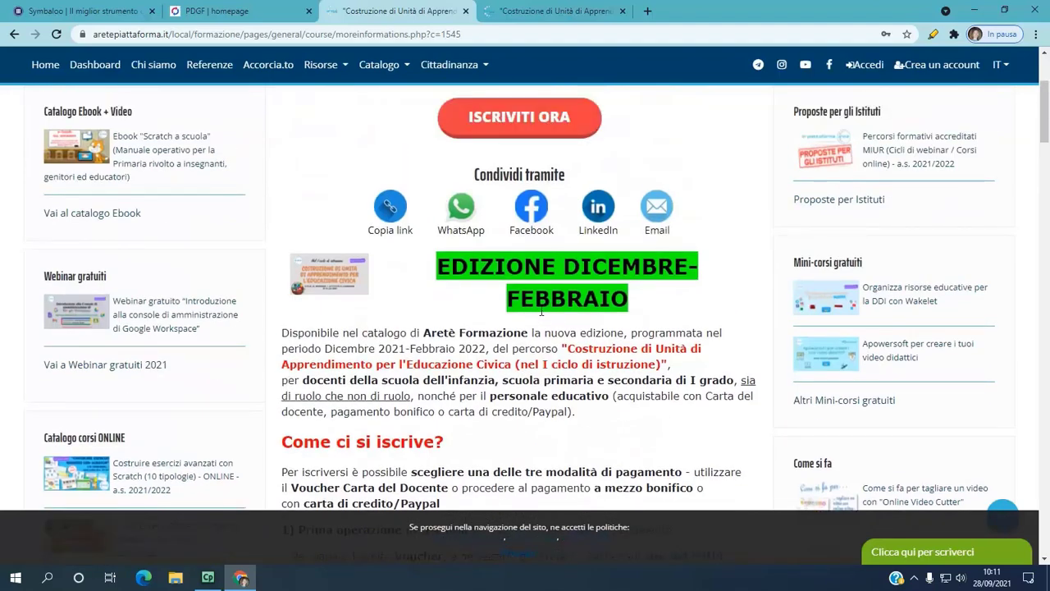
# - Scroll the course page to 'Come è organizzato il corso?' listing SOFIA codes 61002 and 88517
pyautogui.scroll(-1, 540, 312)
pyautogui.scroll(-2, 541, 310)
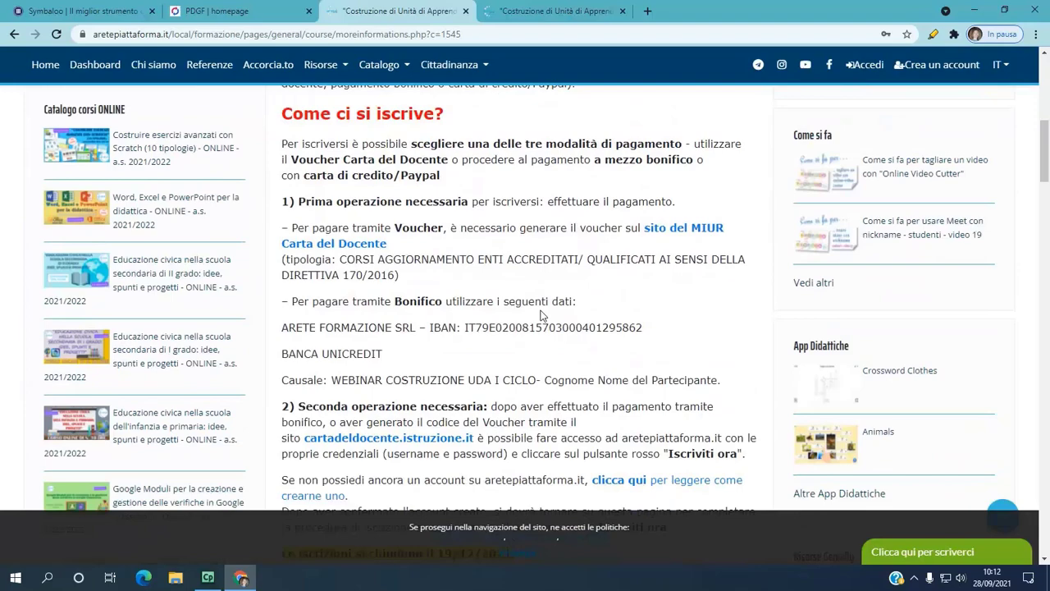
pyautogui.scroll(-2, 541, 314)
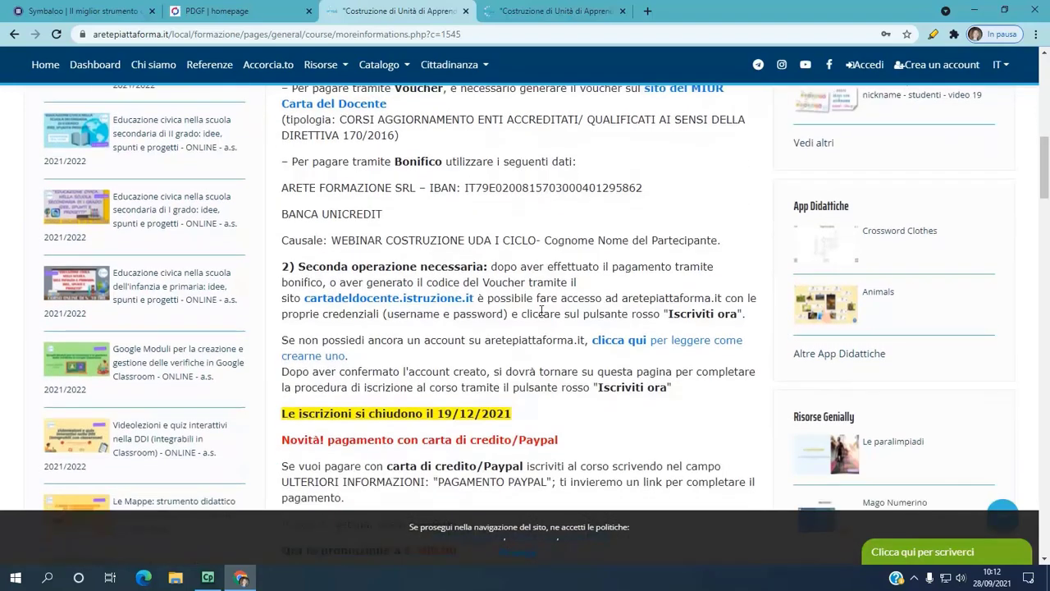
pyautogui.scroll(-3, 541, 315)
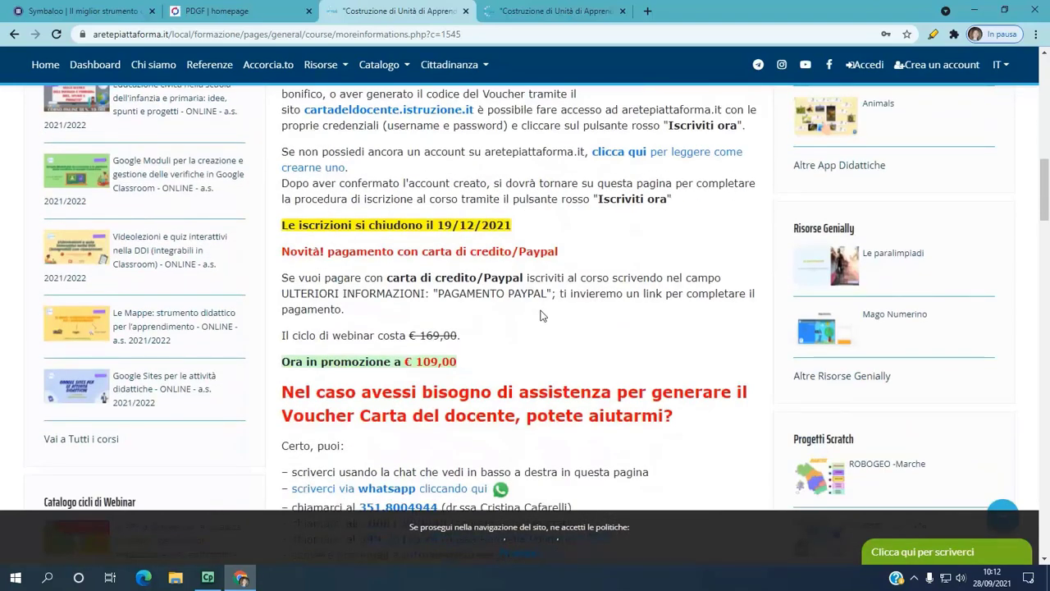
pyautogui.scroll(2, 540, 314)
pyautogui.scroll(-2, 541, 312)
pyautogui.scroll(-3, 540, 310)
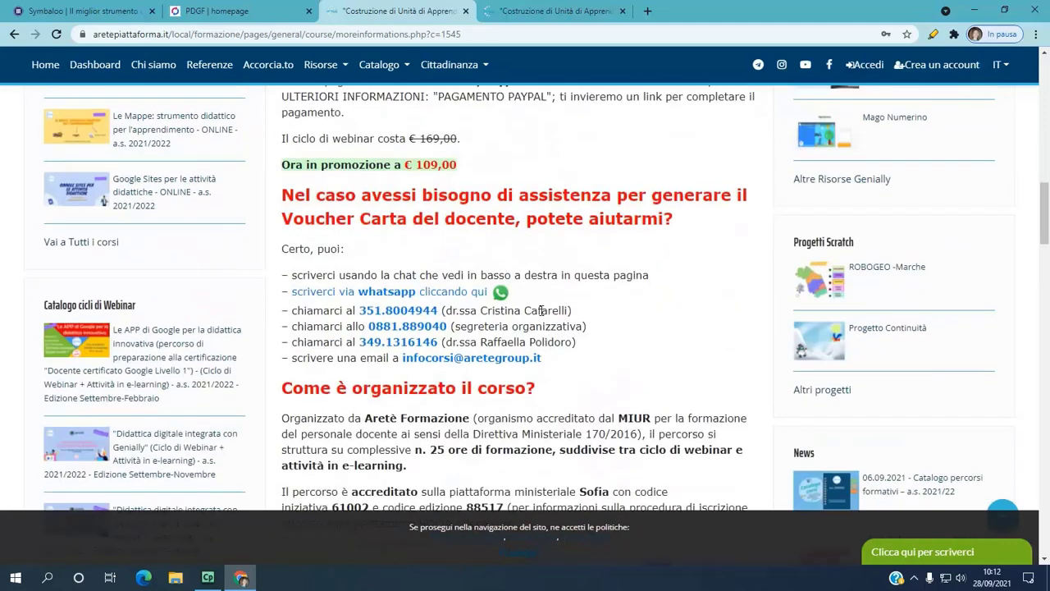
pyautogui.scroll(-2, 541, 310)
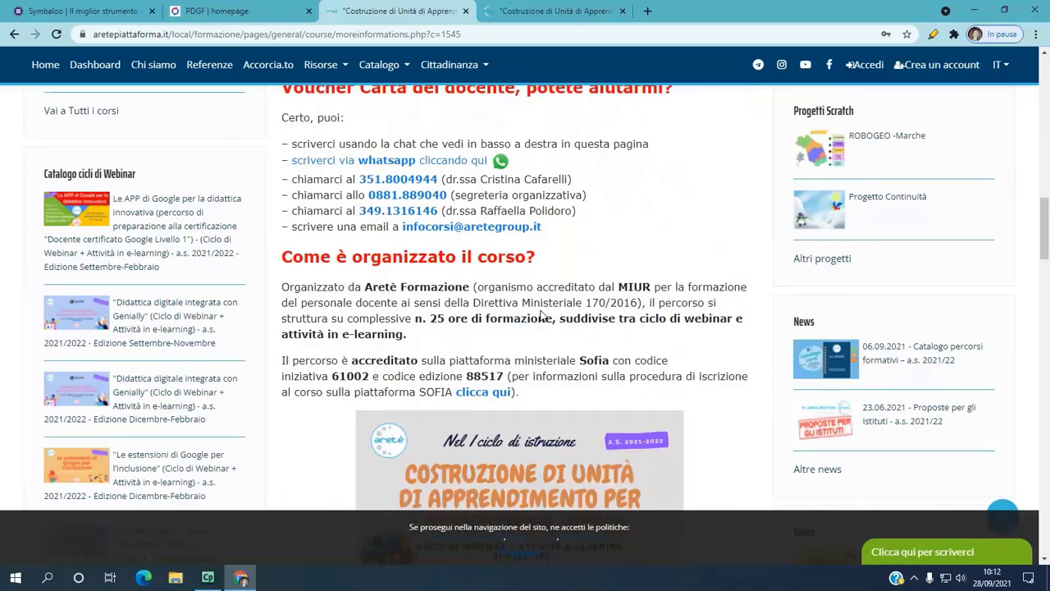
pyautogui.scroll(1, 541, 314)
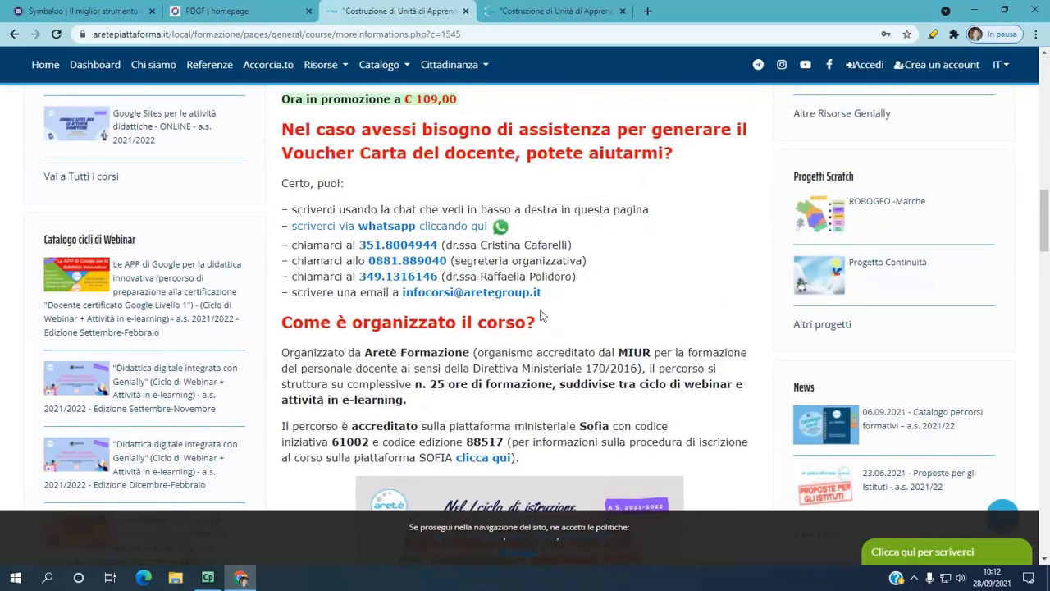
pyautogui.scroll(-1, 540, 314)
pyautogui.scroll(-1, 541, 314)
pyautogui.scroll(-1, 540, 314)
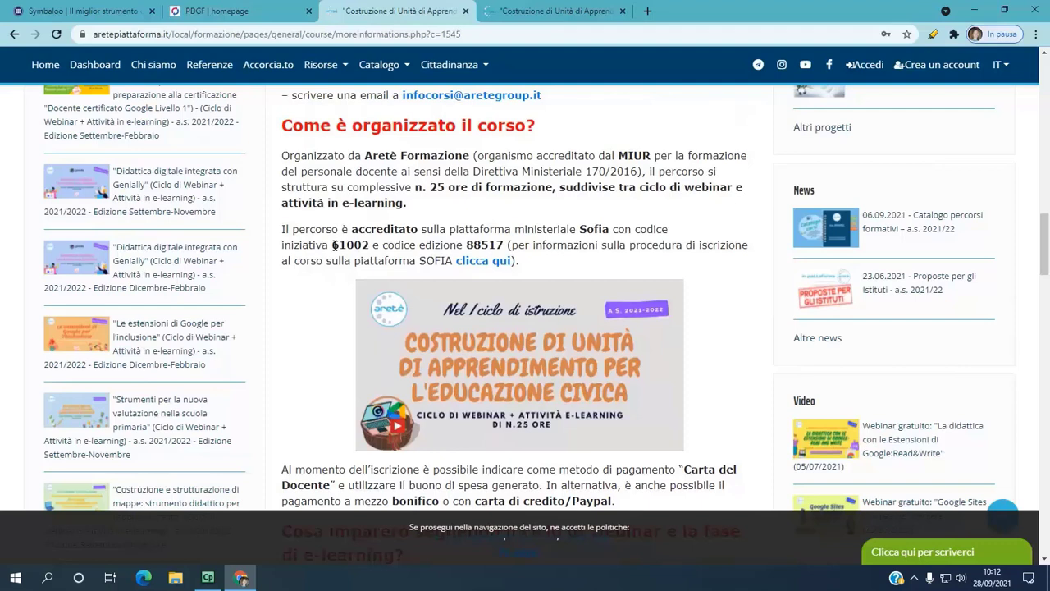
# - Select the initiative code 61002 on the course page and copy it
pyautogui.moveTo(333, 244); pyautogui.dragTo(369, 244)
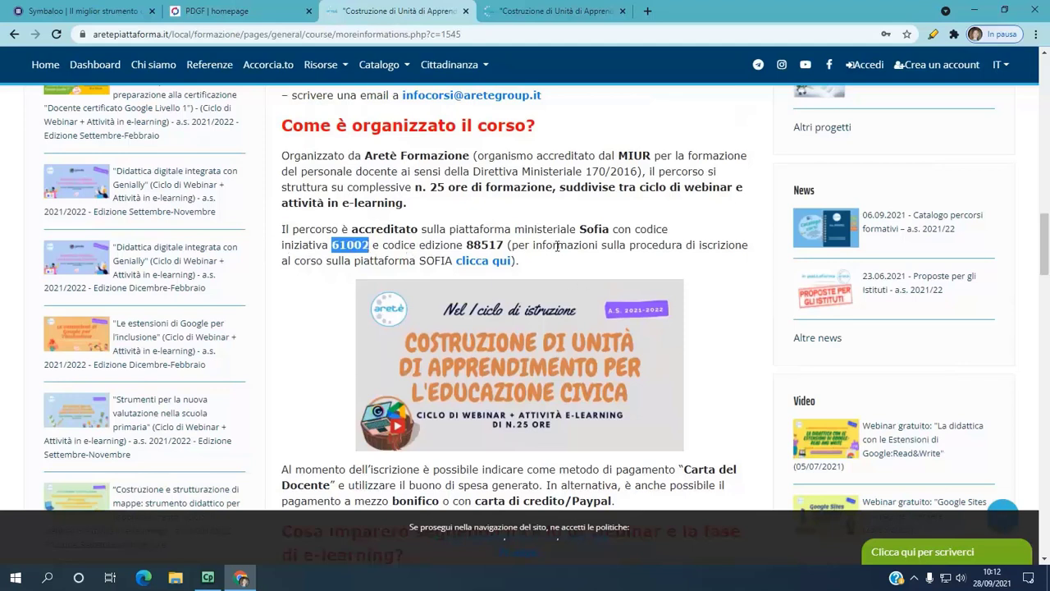
pyautogui.rightClick(345, 245)
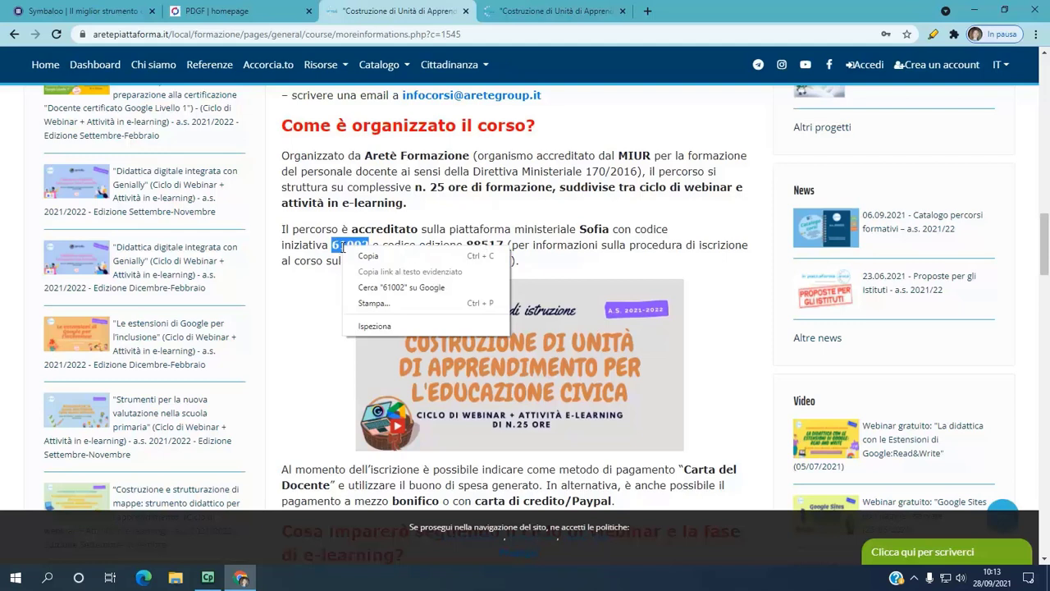
pyautogui.click(365, 257)
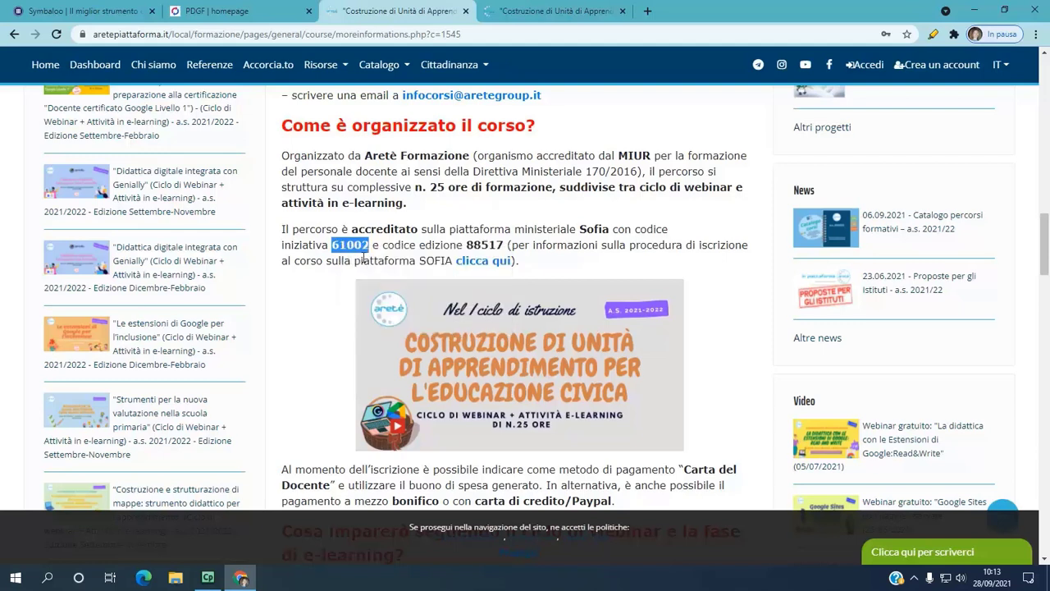
# - Switch to the 'PDGF | homepage' tab to show the SOFIA teacher homepage
pyautogui.click(254, 8)
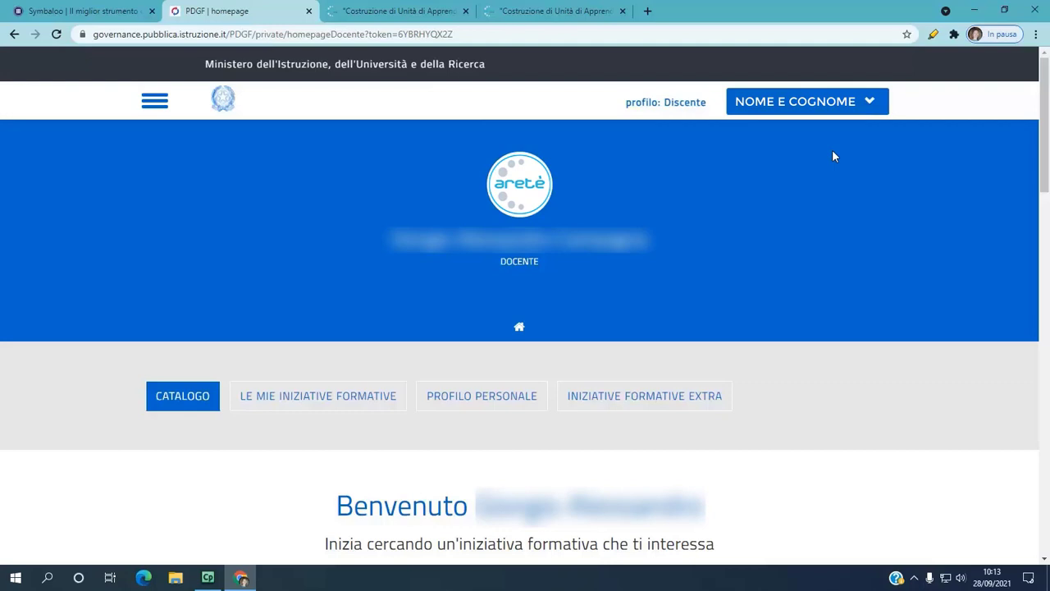
pyautogui.scroll(-1, 833, 156)
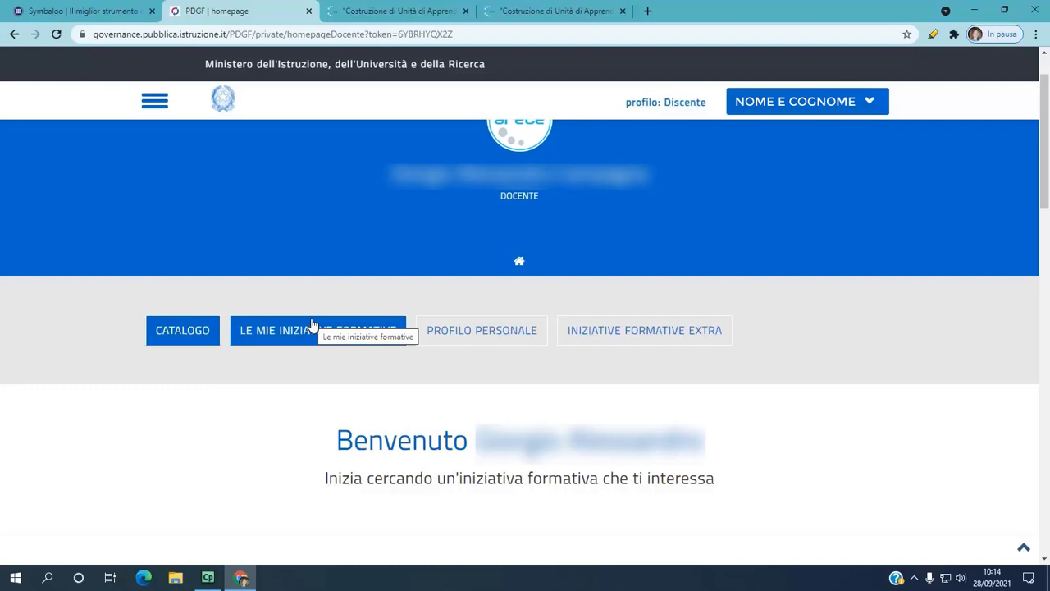
# - Paste the code 61002 into the catalogue's 'Ricerca libera' search field
pyautogui.click(177, 333)
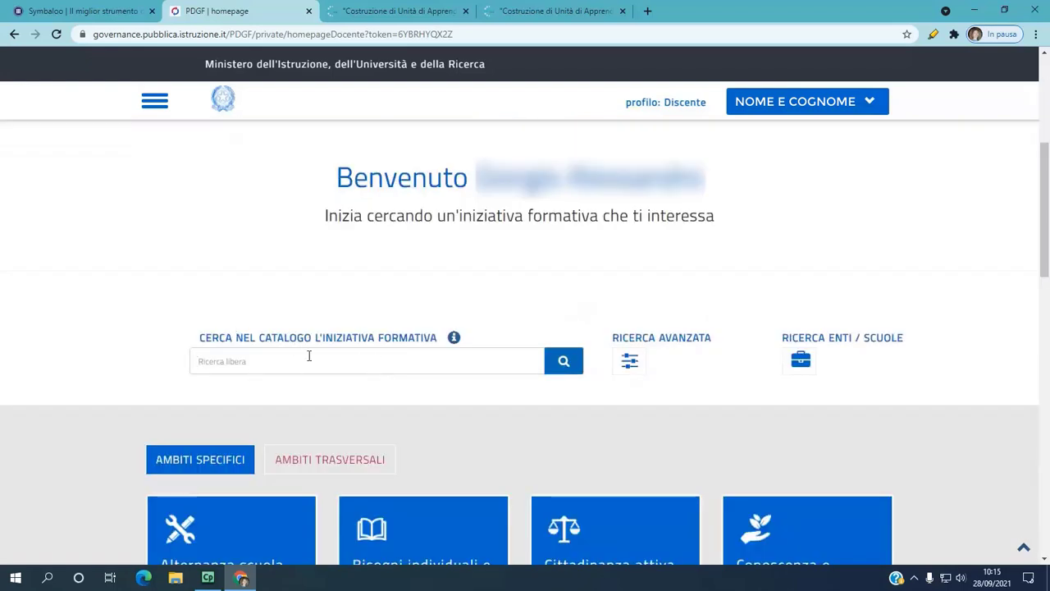
pyautogui.click(254, 361)
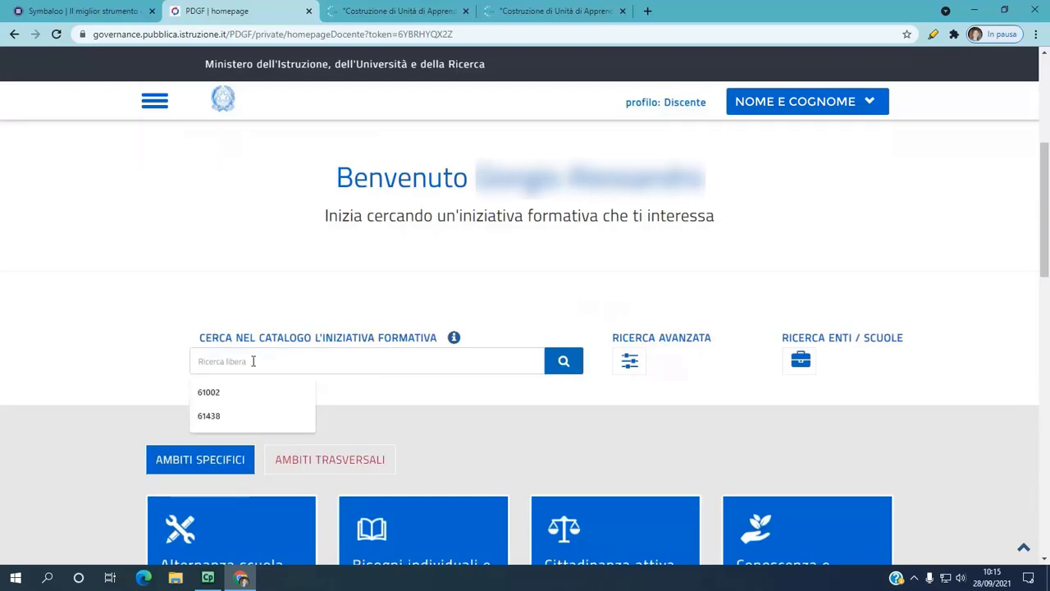
pyautogui.rightClick(254, 361)
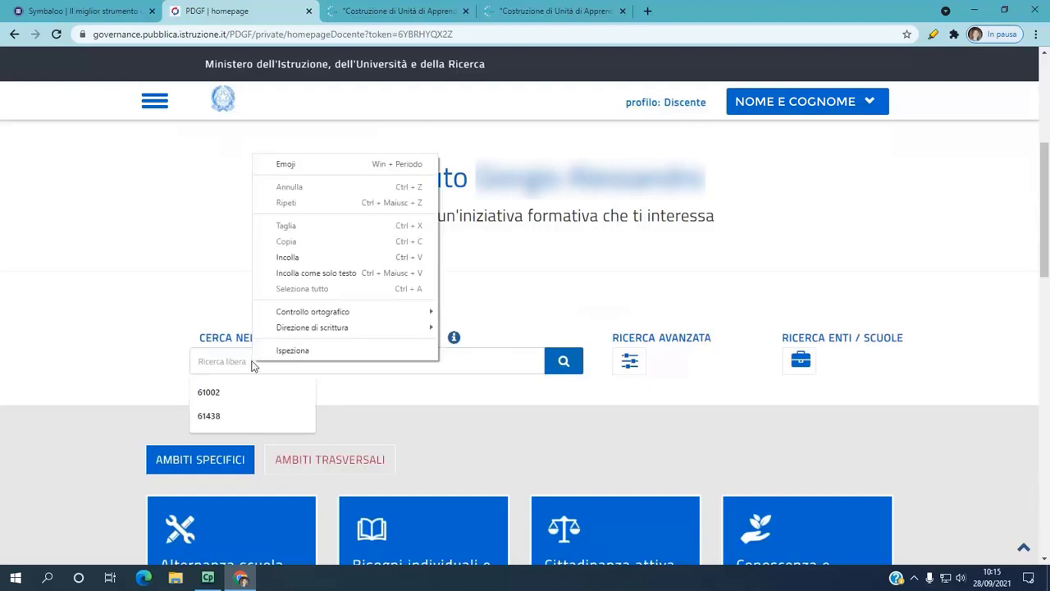
pyautogui.click(300, 256)
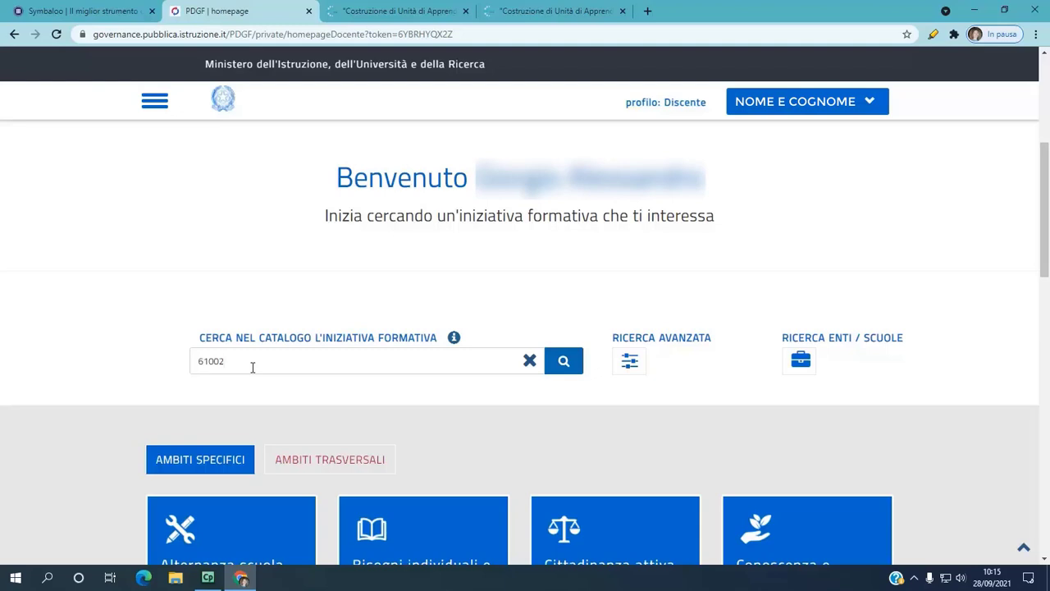
# - Search for 61002, open the Aretè civic-education result, and review it down to EDIZIONI
pyautogui.click(566, 362)
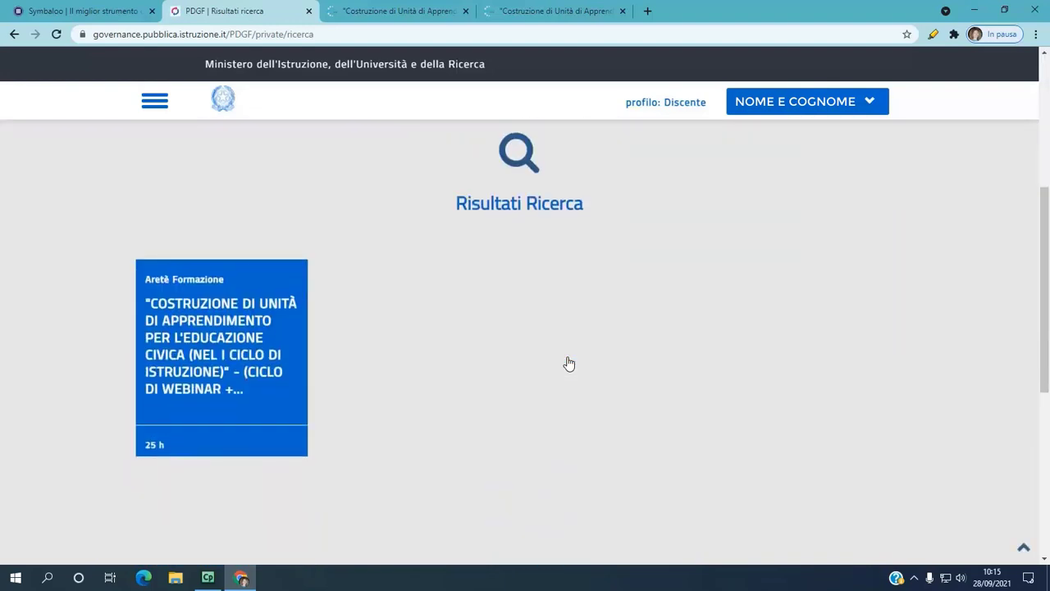
pyautogui.click(210, 339)
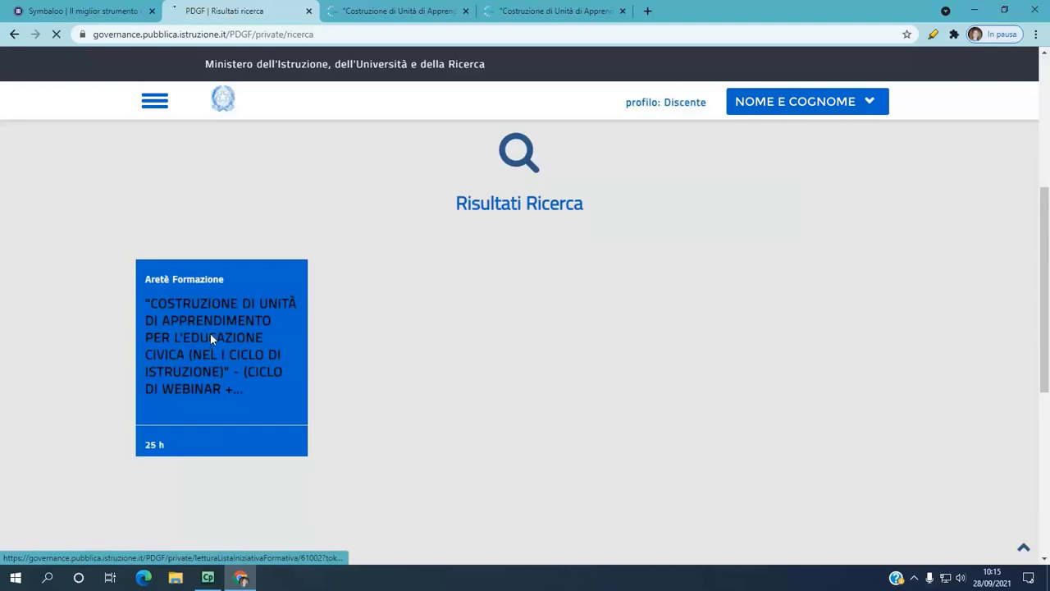
pyautogui.scroll(-3, 210, 338)
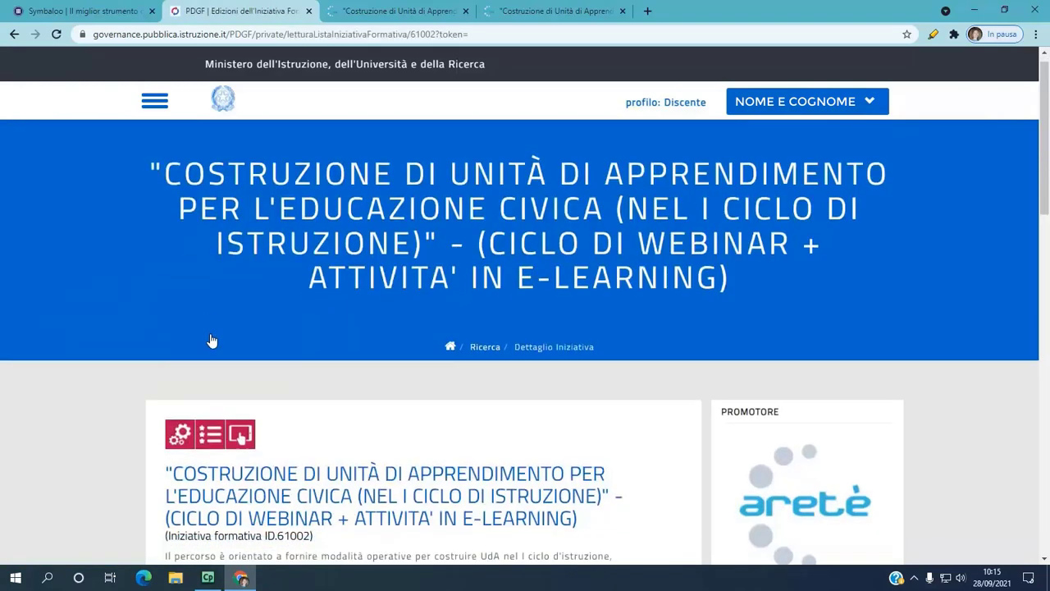
pyautogui.scroll(-2, 211, 339)
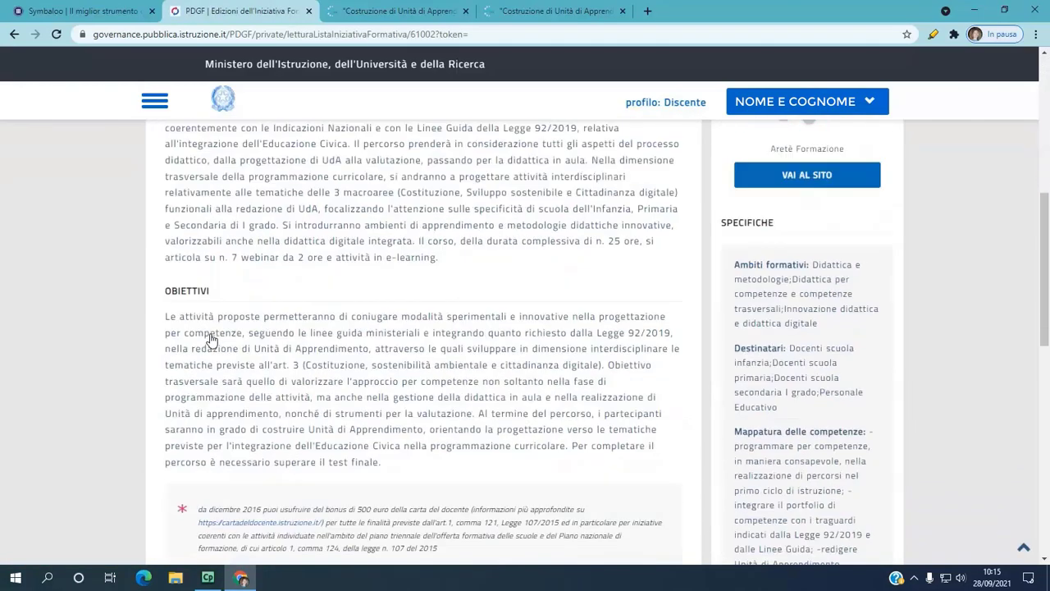
pyautogui.scroll(-2, 211, 339)
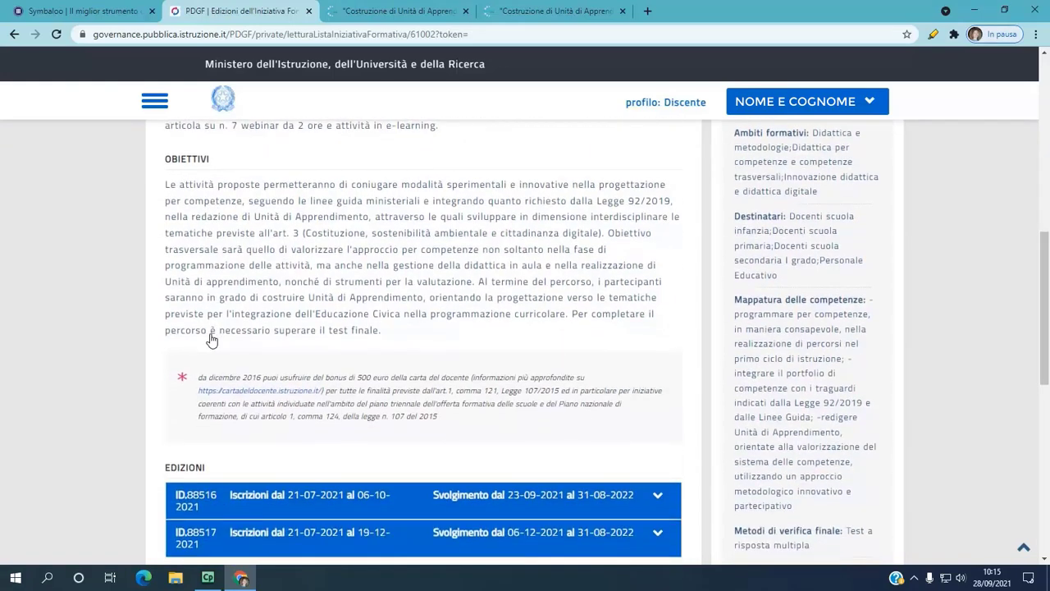
pyautogui.scroll(-2, 210, 339)
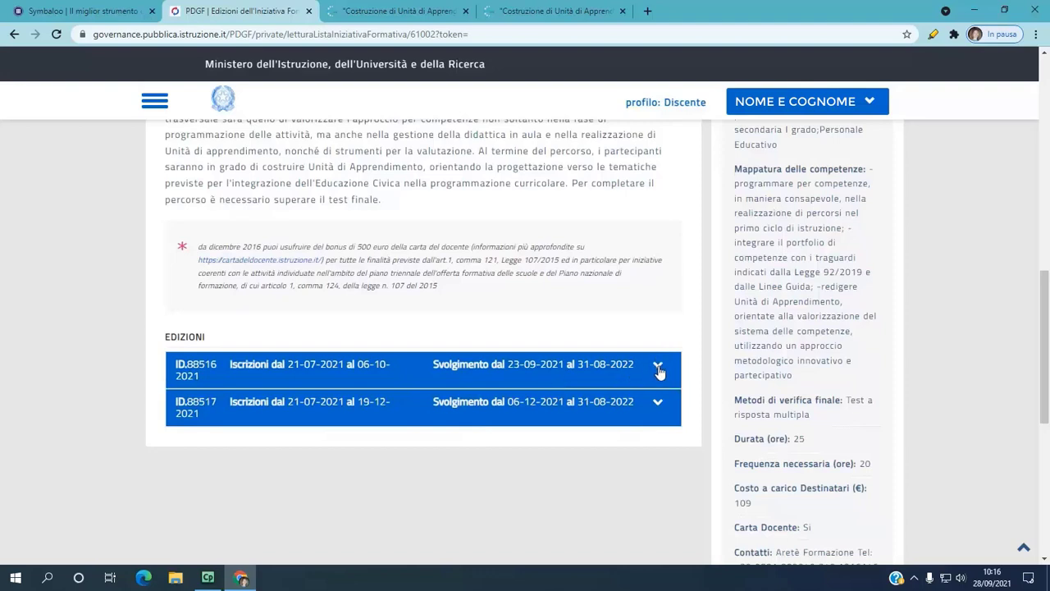
# - Expand edition ID.88516 to review its E-learning and Webinar delivery details
pyautogui.click(657, 368)
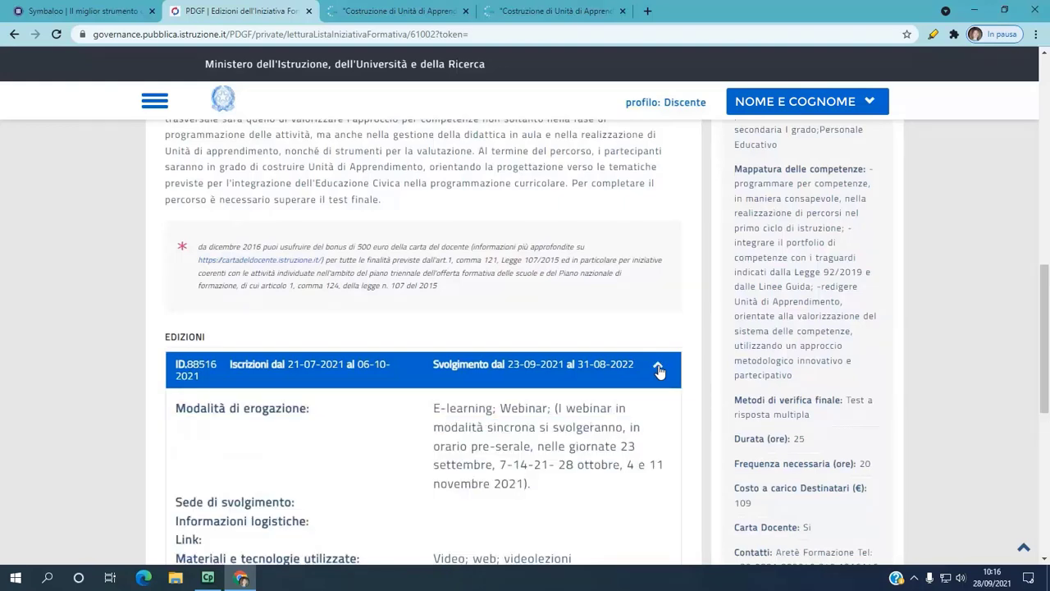
pyautogui.scroll(-3, 658, 371)
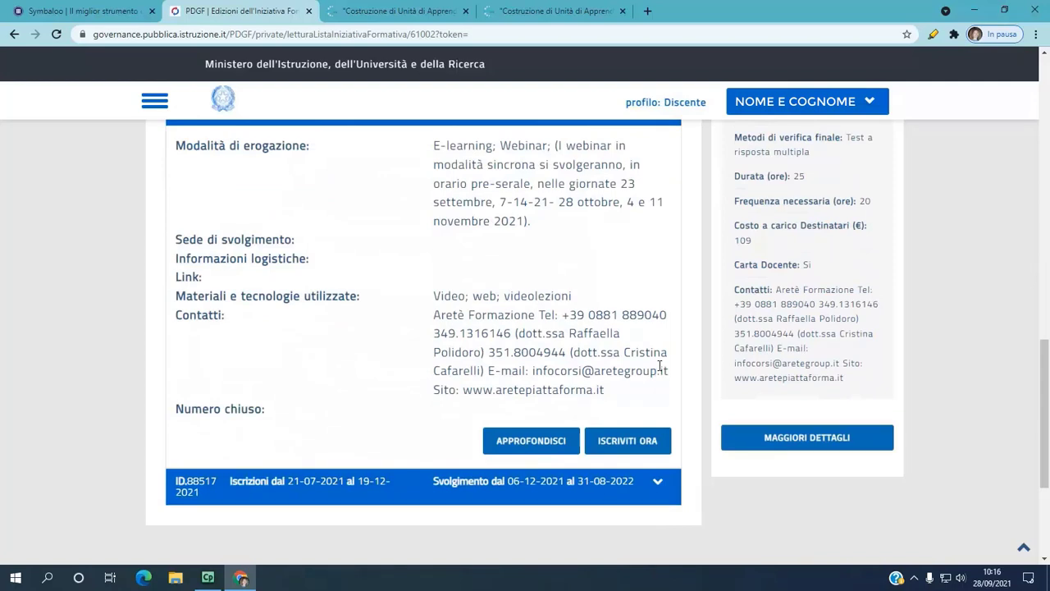
pyautogui.scroll(1, 659, 366)
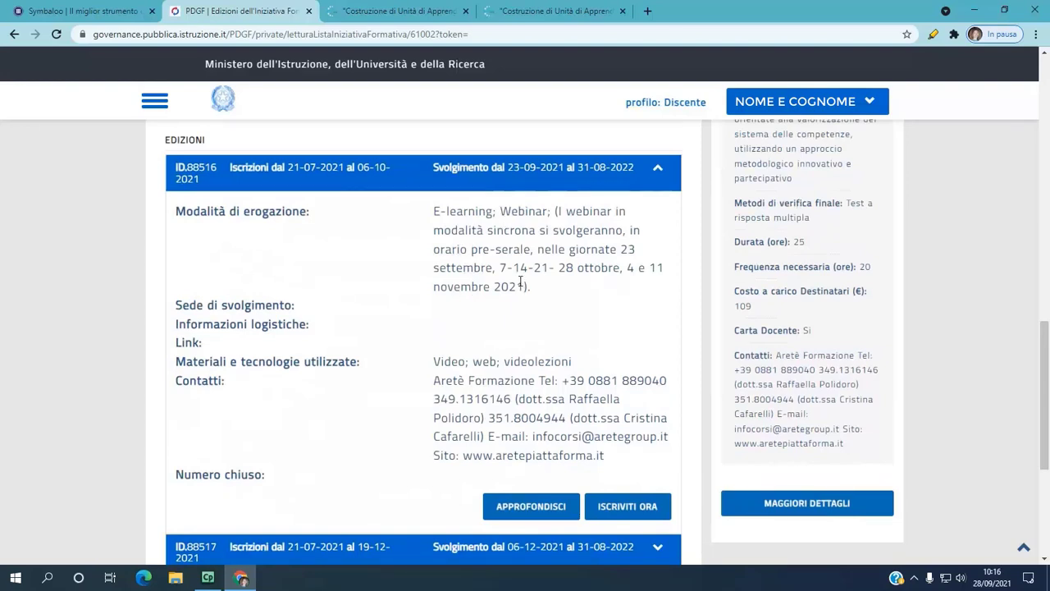
pyautogui.scroll(-1, 520, 281)
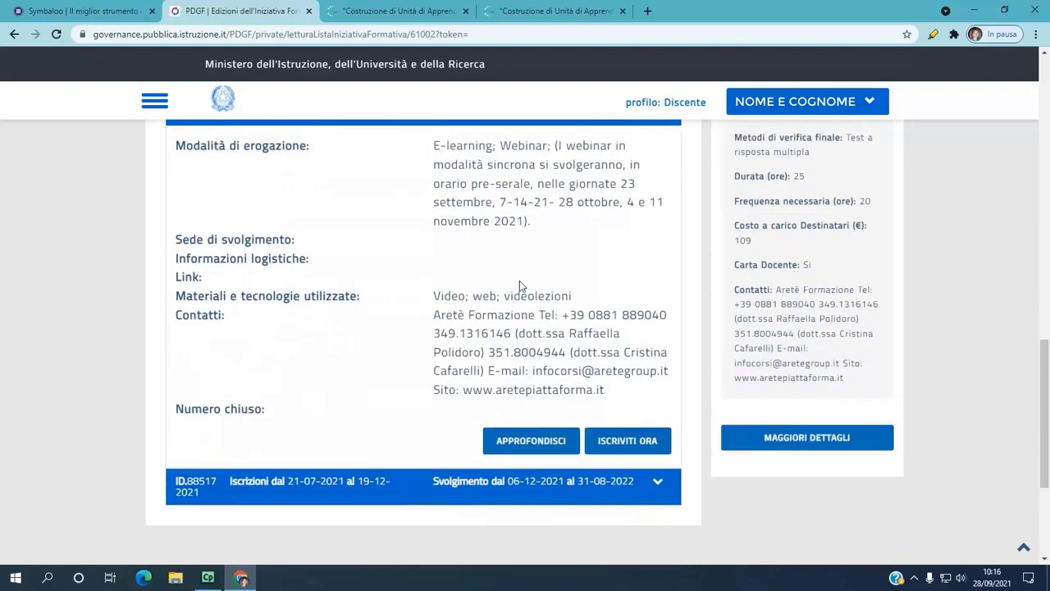
# - Begin enrolment in edition 88516 with ISCRIVITI ORA and tick both consent checkboxes
pyautogui.click(634, 448)
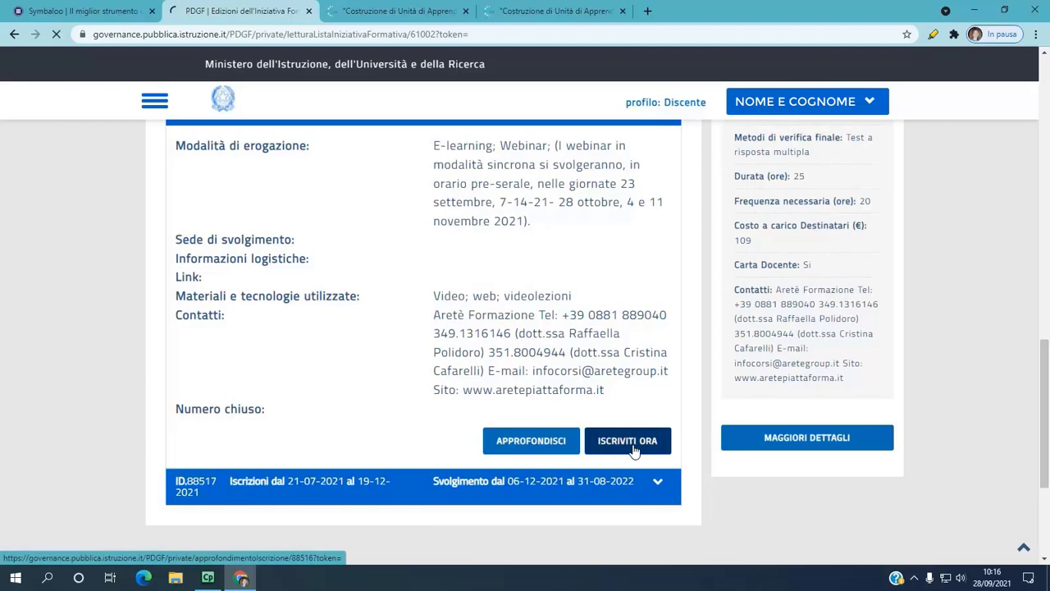
pyautogui.scroll(-5, 634, 451)
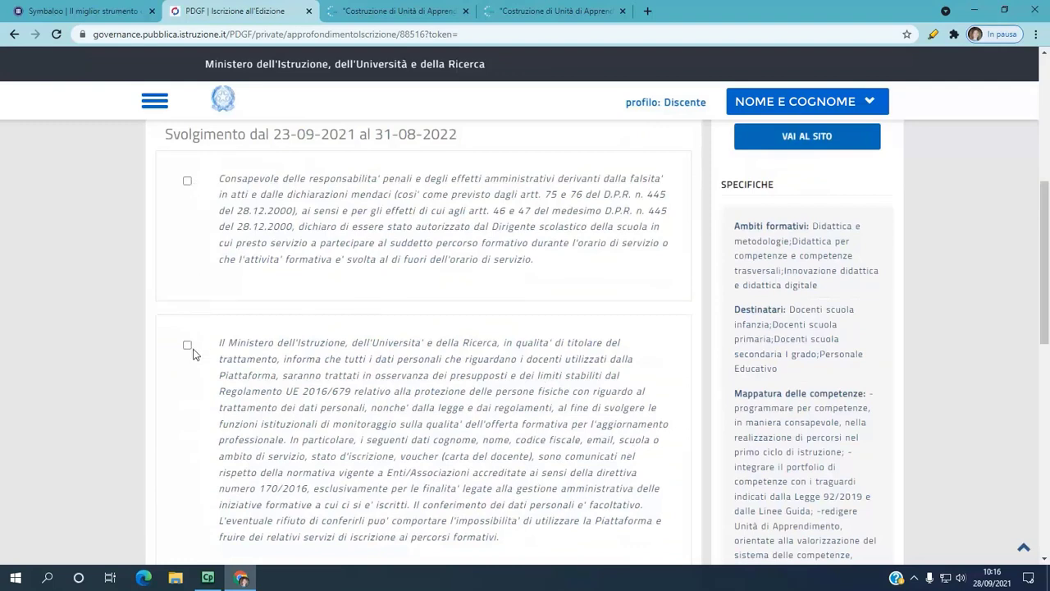
pyautogui.click(188, 181)
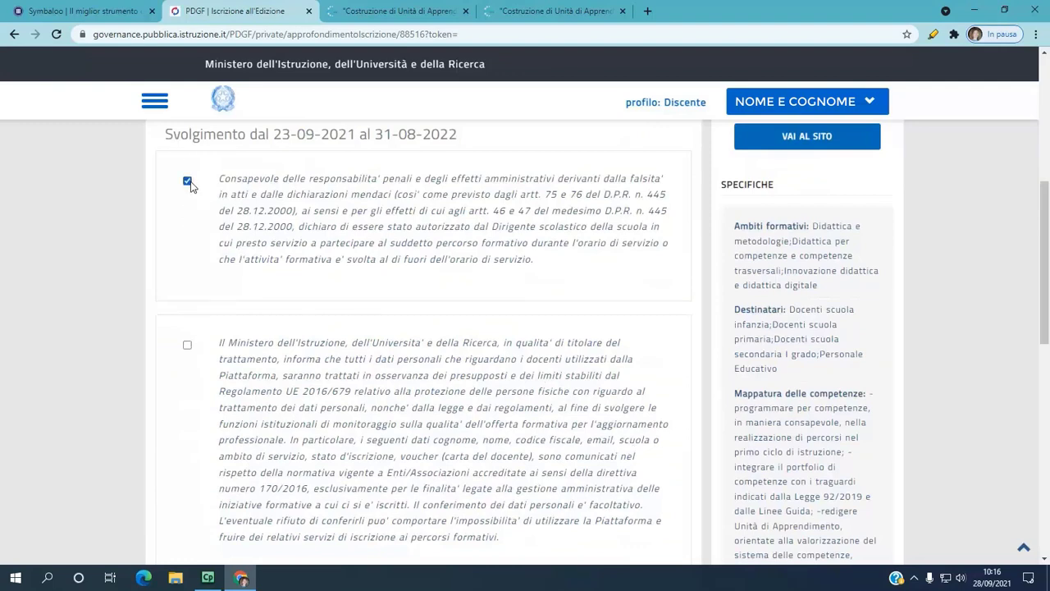
pyautogui.click(187, 345)
pyautogui.scroll(-3, 188, 351)
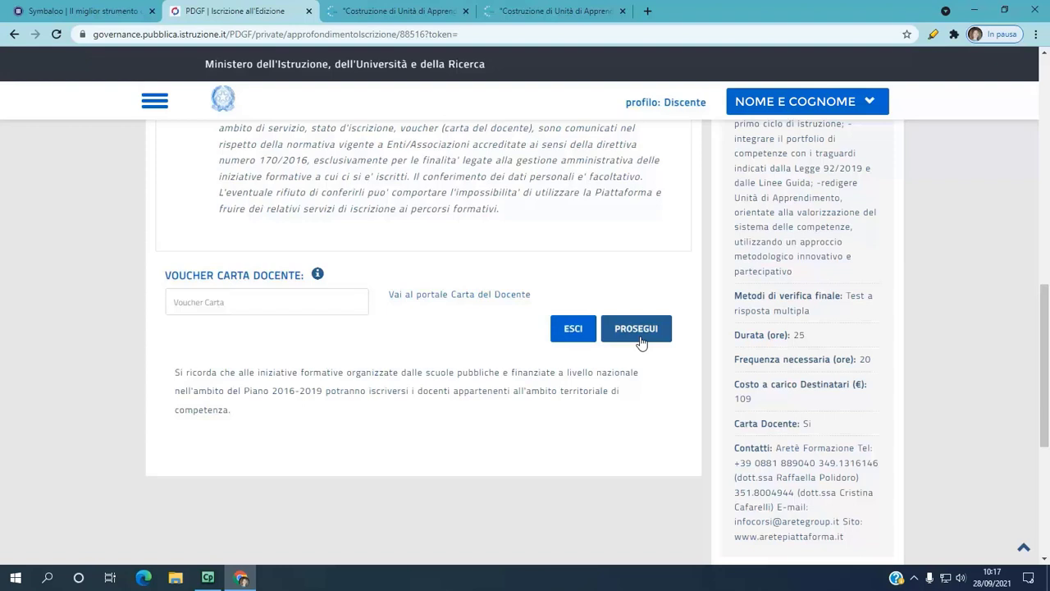
# - Submit the edition 88516 enrolment with PROSEGUI and close the 'Informazioni iscrizione' confirmation
pyautogui.click(640, 337)
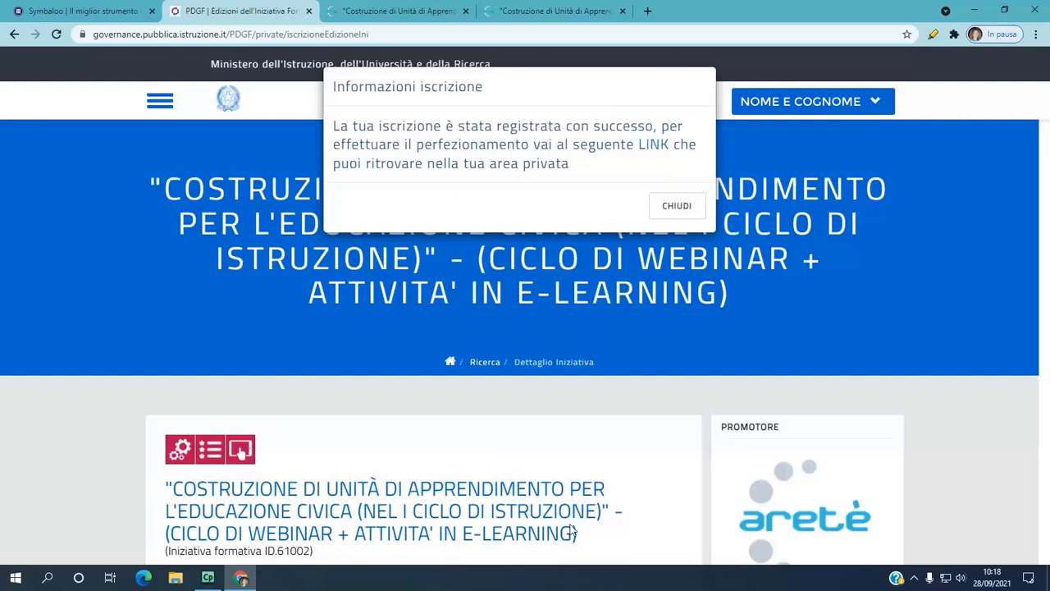
pyautogui.click(681, 208)
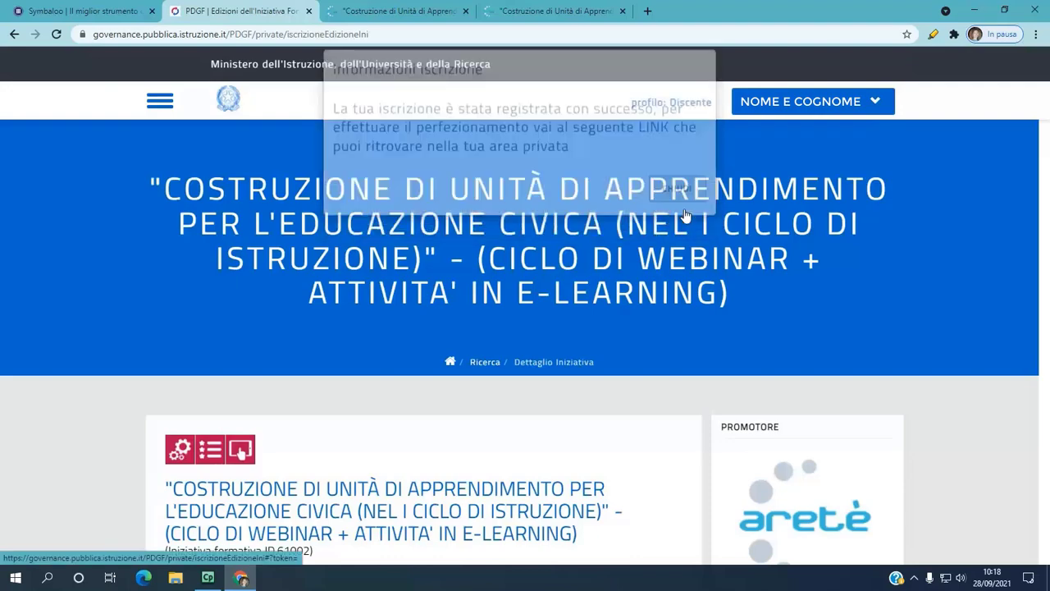
pyautogui.scroll(-3, 670, 279)
pyautogui.scroll(-2, 670, 278)
pyautogui.scroll(-1, 671, 279)
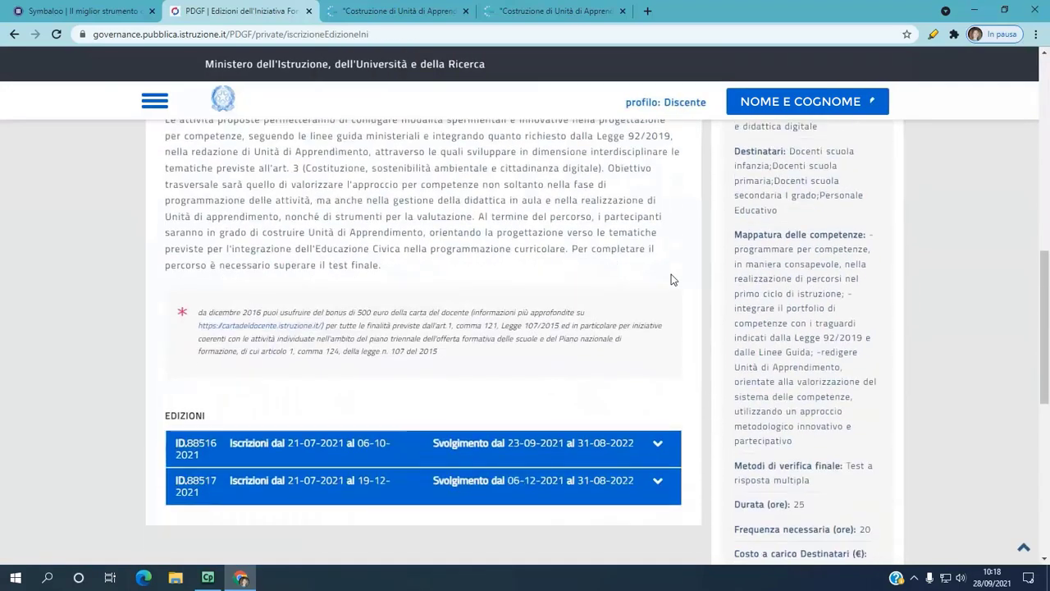
pyautogui.scroll(-2, 670, 279)
pyautogui.scroll(3, 671, 280)
pyautogui.scroll(4, 671, 279)
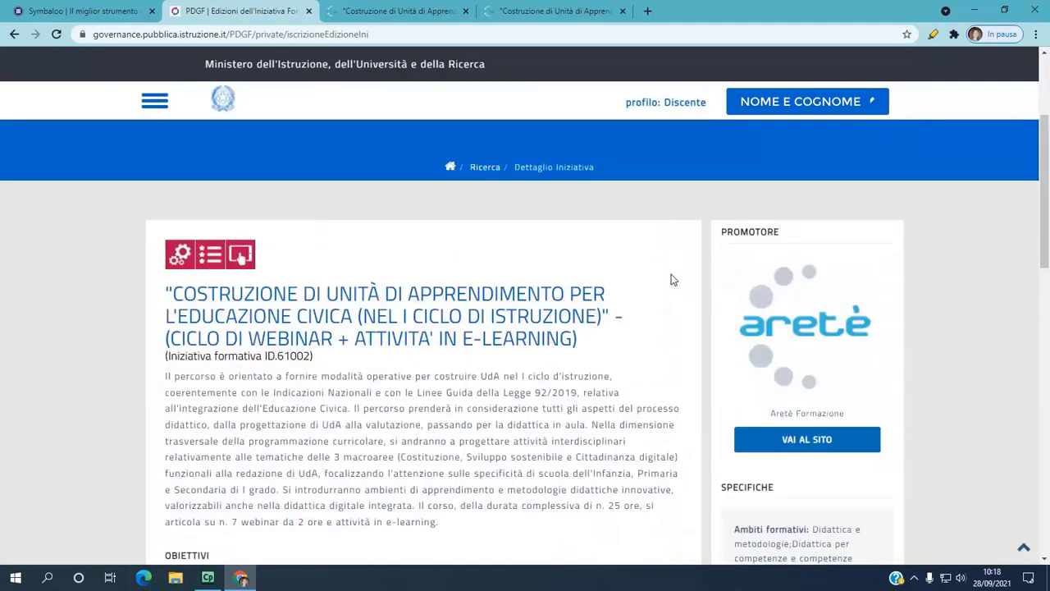
pyautogui.scroll(2, 671, 280)
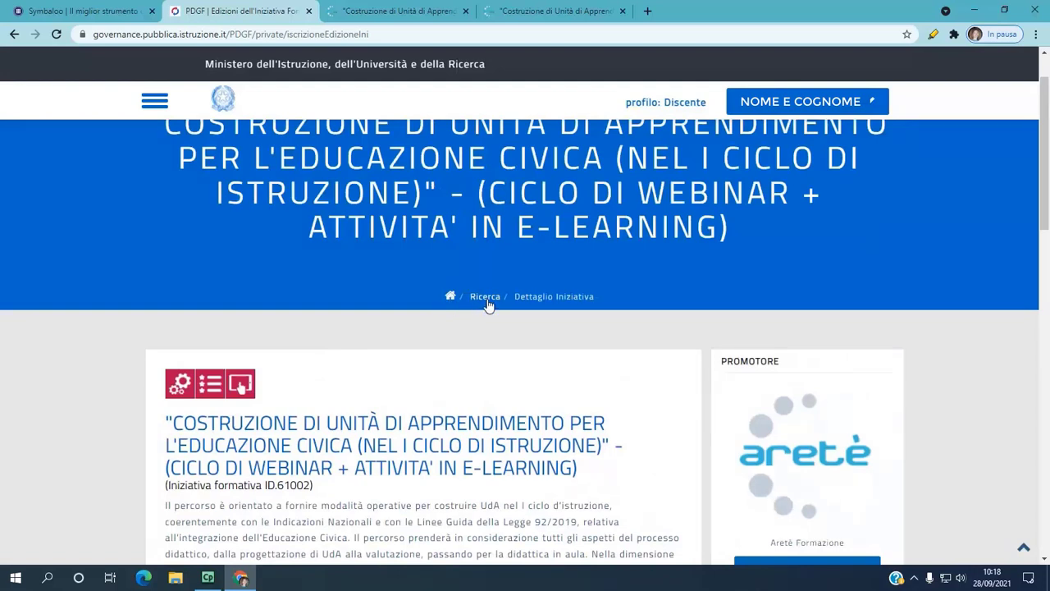
# - From the homepage, find initiative 61002, edition 88516, in Le mie iniziative formative, marked Iscrizione attiva since 28/09/2021
pyautogui.click(450, 298)
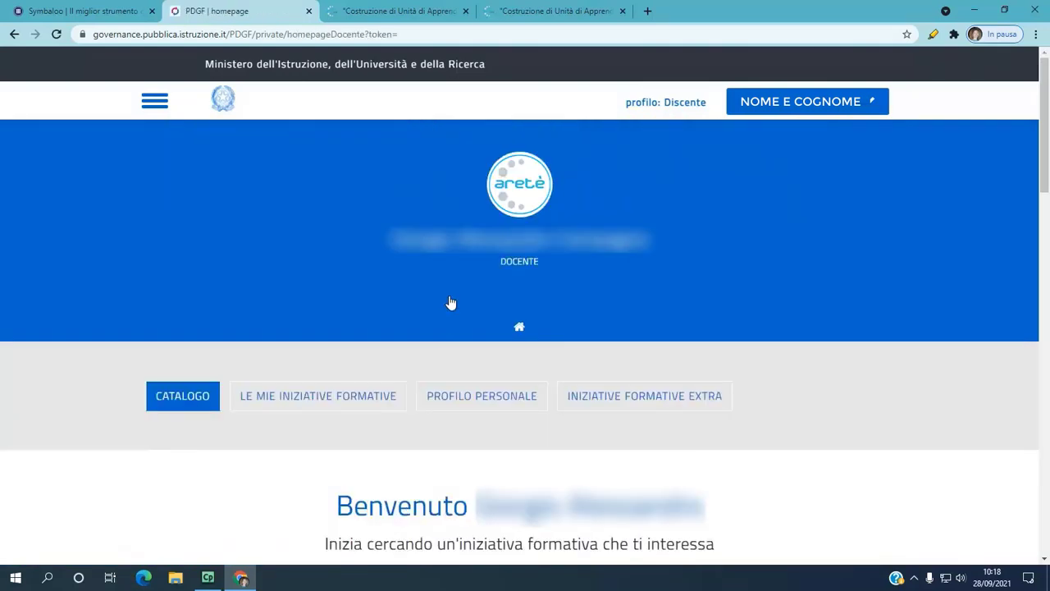
pyautogui.scroll(-3, 447, 291)
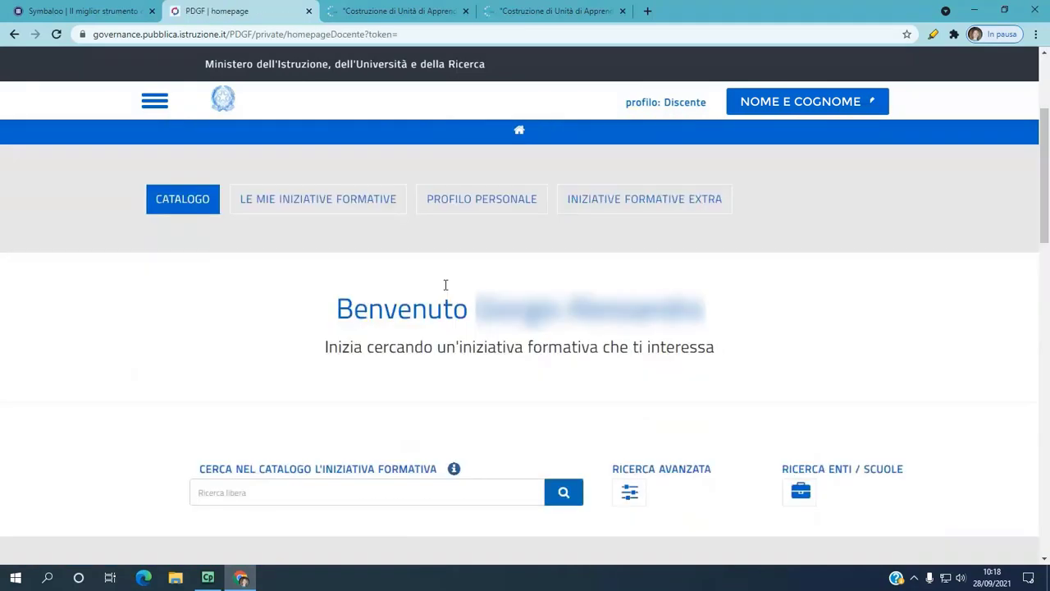
pyautogui.click(336, 201)
pyautogui.scroll(-1, 375, 312)
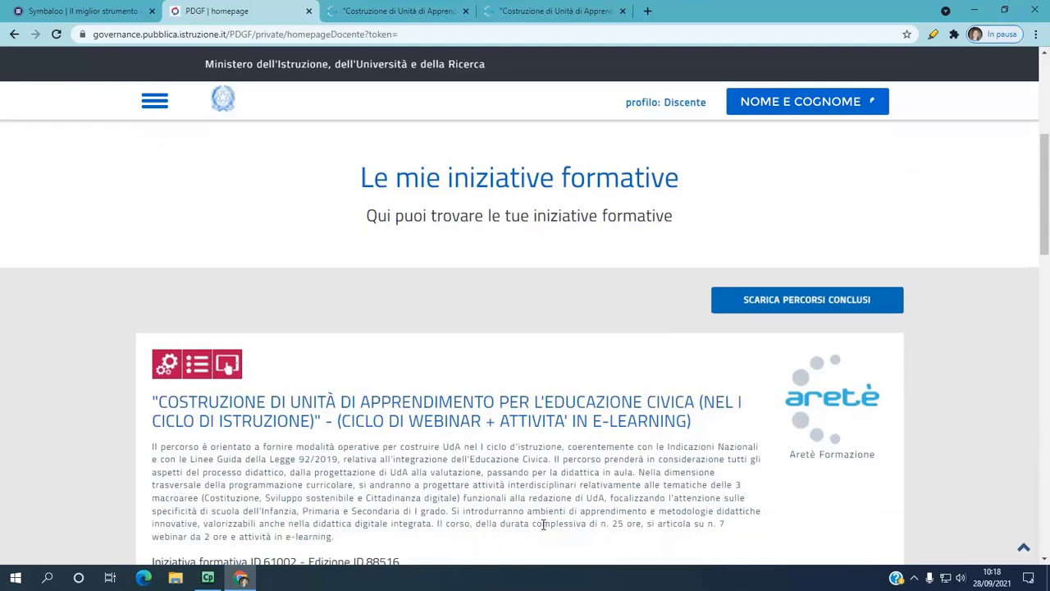
pyautogui.scroll(-3, 543, 523)
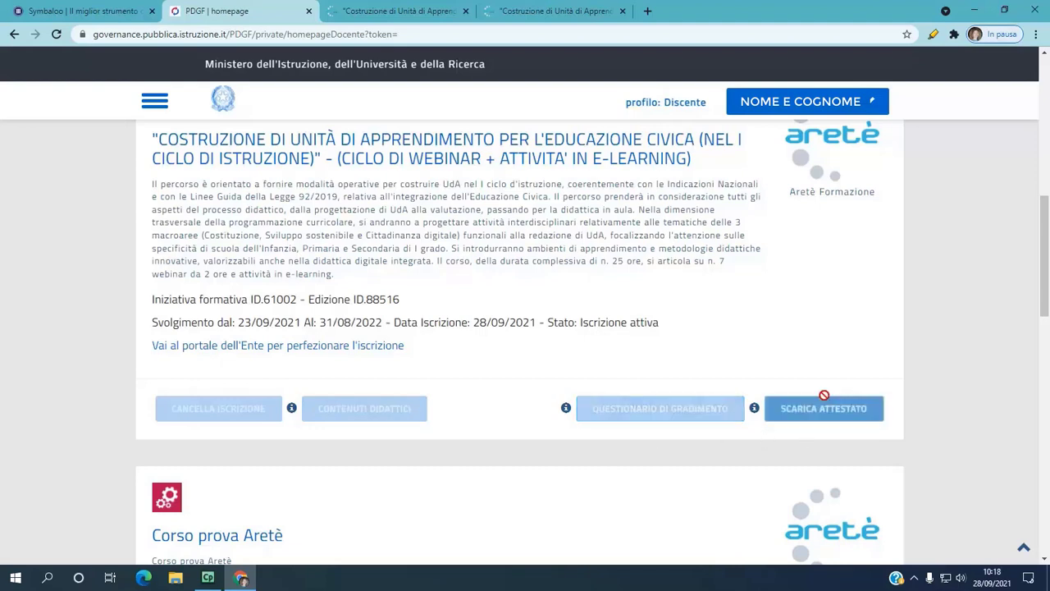
pyautogui.scroll(1, 819, 414)
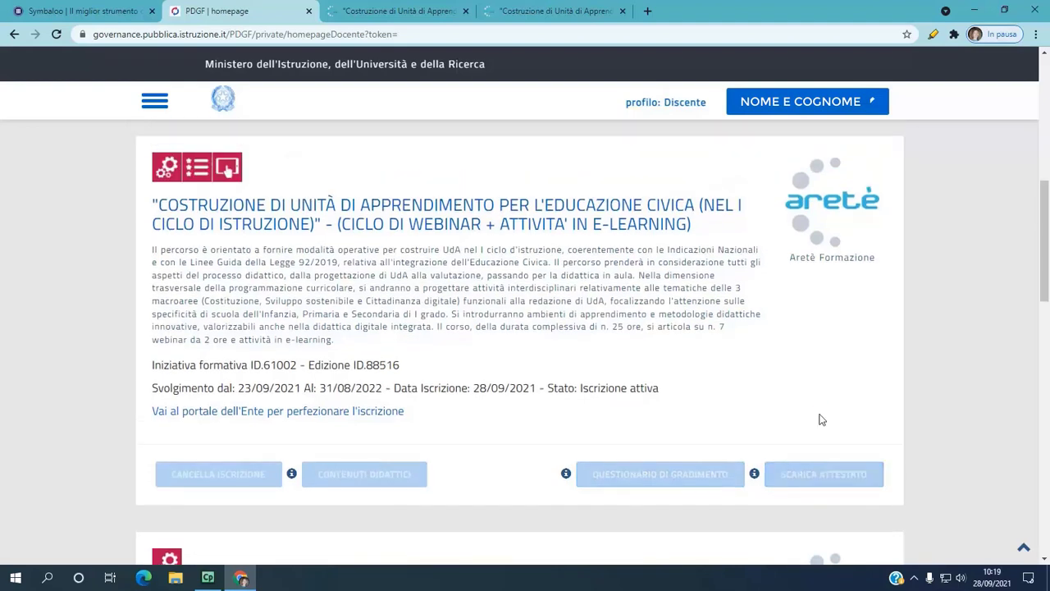